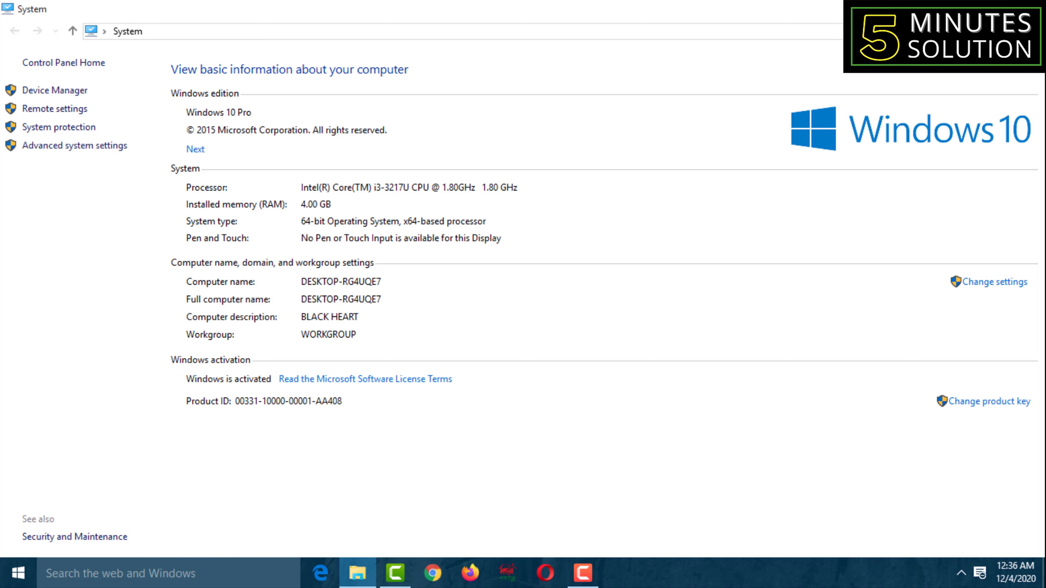
Open the System page from the desktop shortcut and check that Device Manager opens.
{"action": "left_click", "coordinate": [1035, 7]}
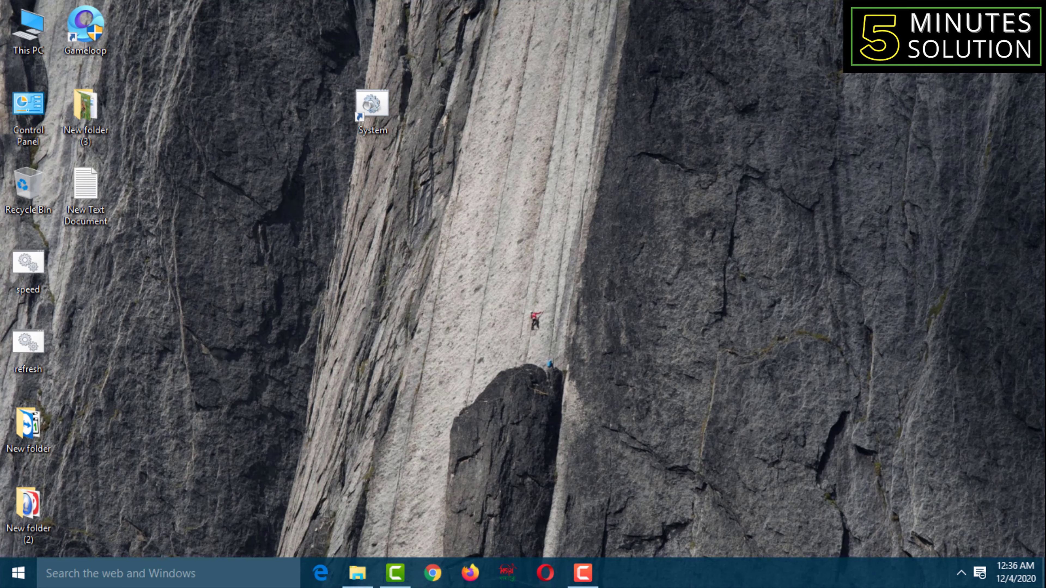
{"action": "double_click", "coordinate": [372, 105]}
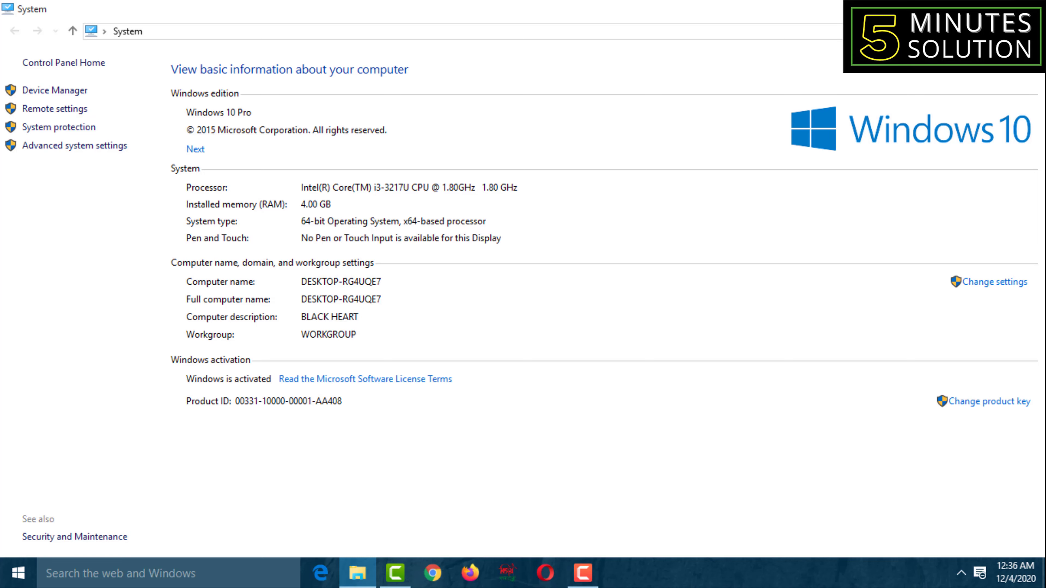
{"action": "left_click", "coordinate": [61, 91]}
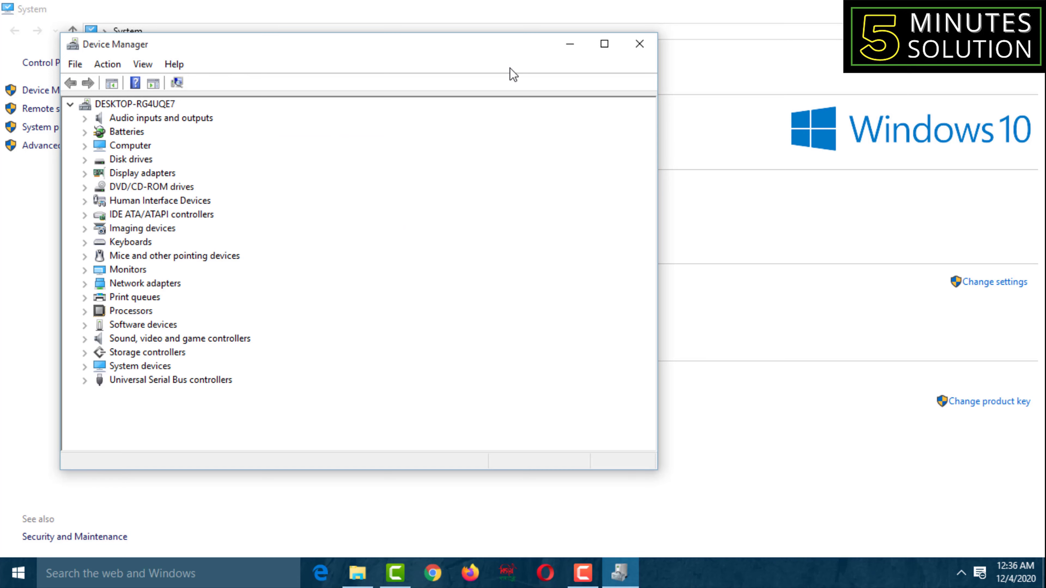
{"action": "left_click", "coordinate": [639, 42]}
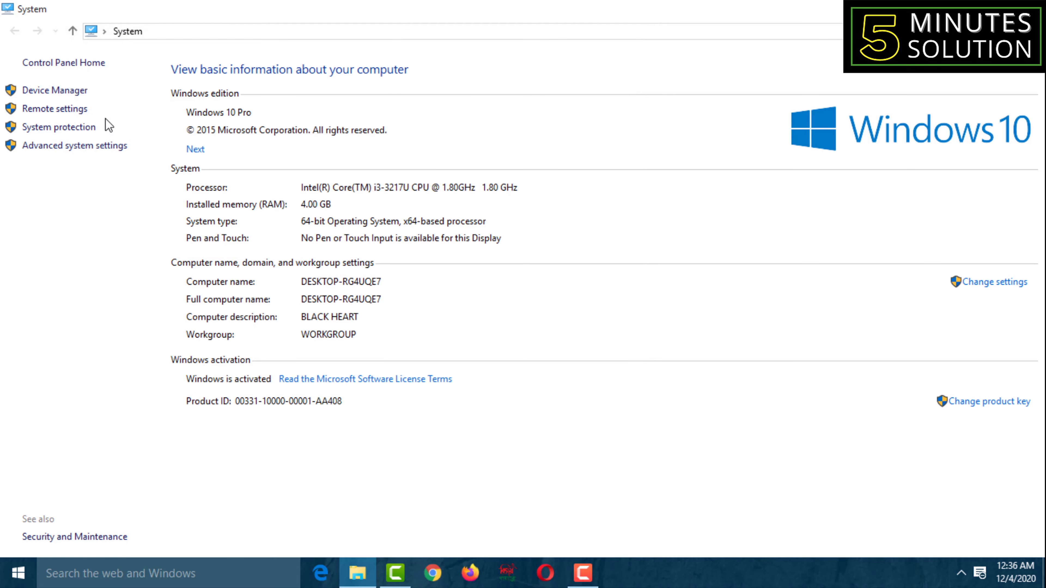
Check Remote settings, then reopen System from the shortcut and open Advanced system settings.
{"action": "left_click", "coordinate": [80, 109]}
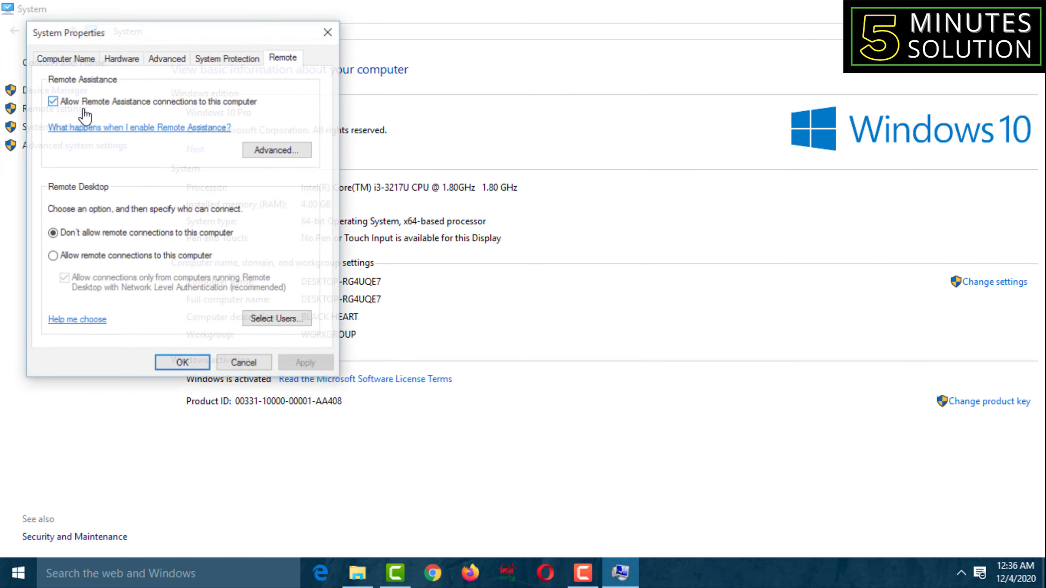
{"action": "left_click", "coordinate": [326, 33]}
{"action": "left_click", "coordinate": [1034, 5]}
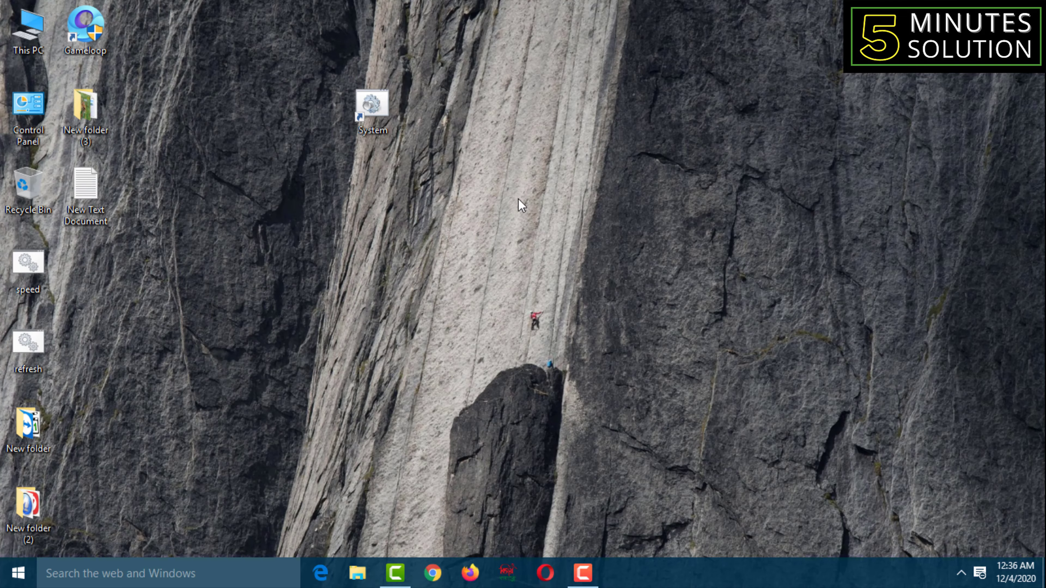
{"action": "left_click_drag", "start_coordinate": [303, 41], "coordinate": [547, 231]}
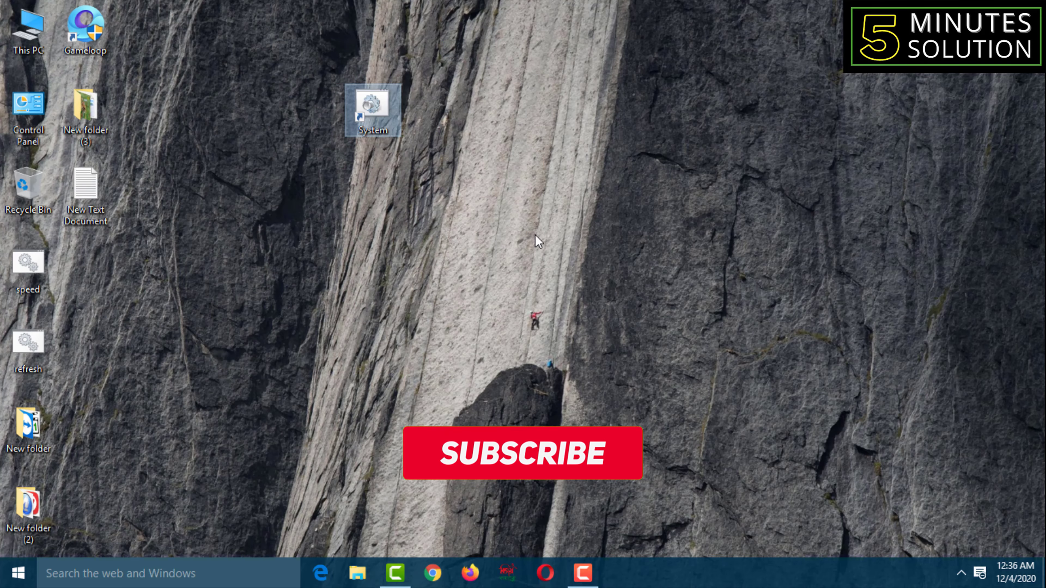
{"action": "double_click", "coordinate": [377, 109]}
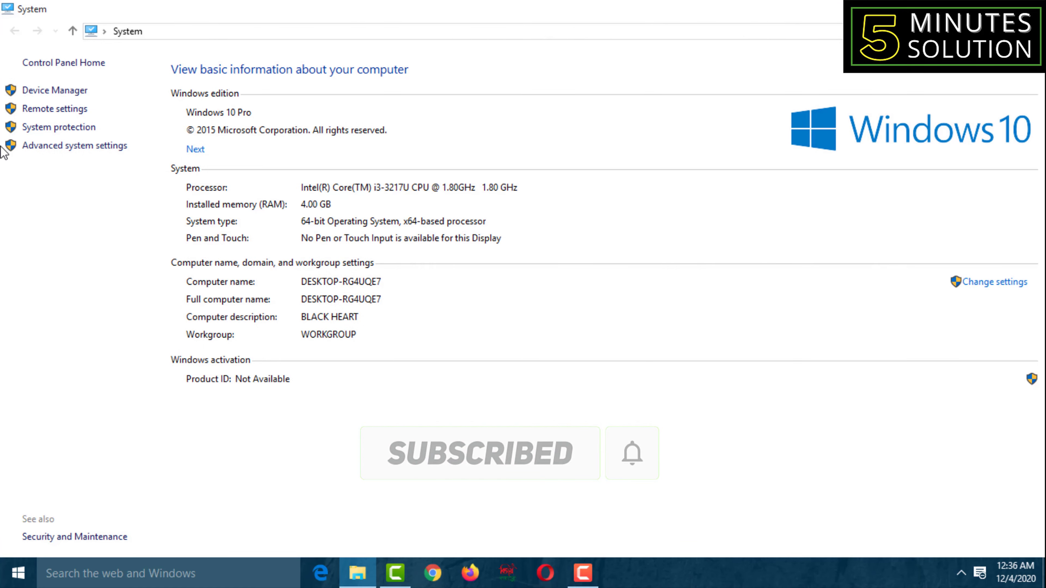
{"action": "left_click", "coordinate": [37, 146]}
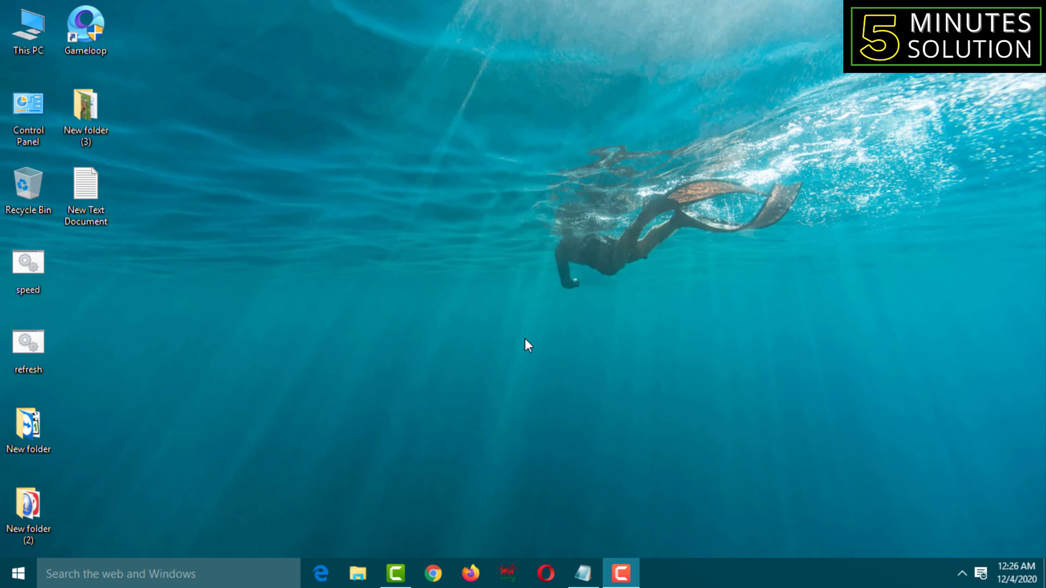
{"action": "right_click", "coordinate": [412, 237]}
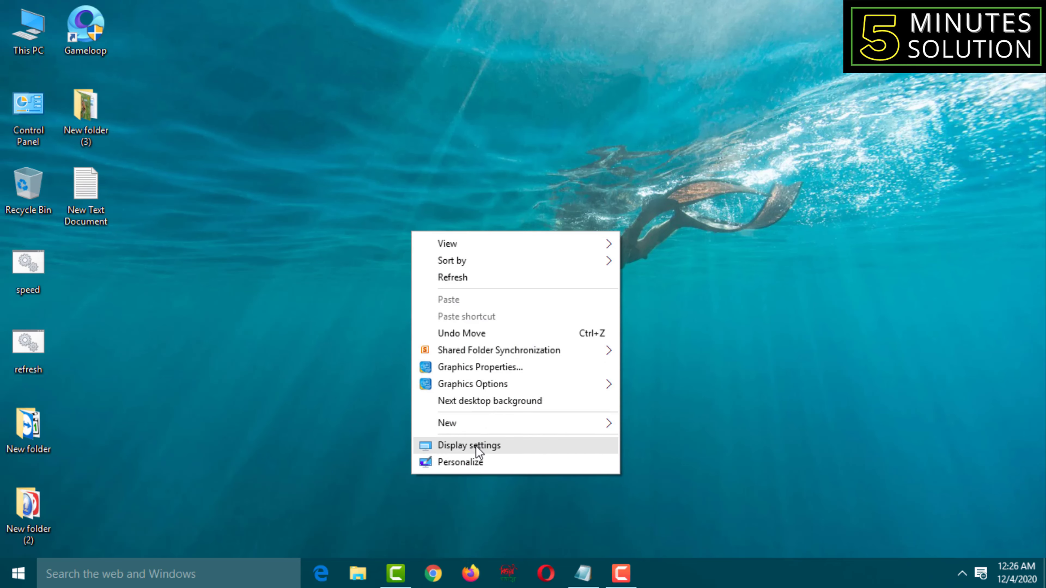
{"action": "left_click", "coordinate": [477, 465]}
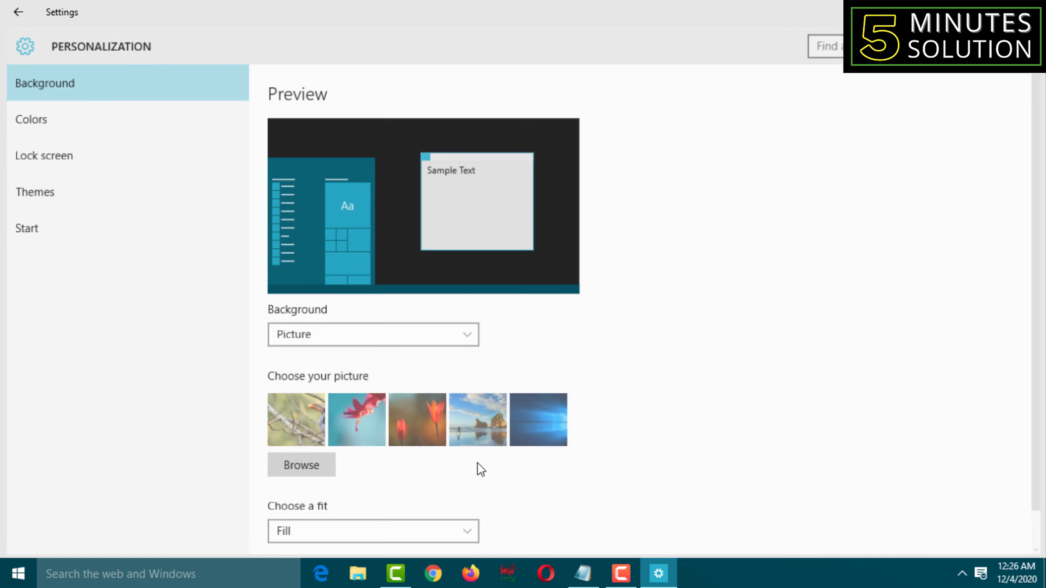
{"action": "left_click", "coordinate": [113, 192]}
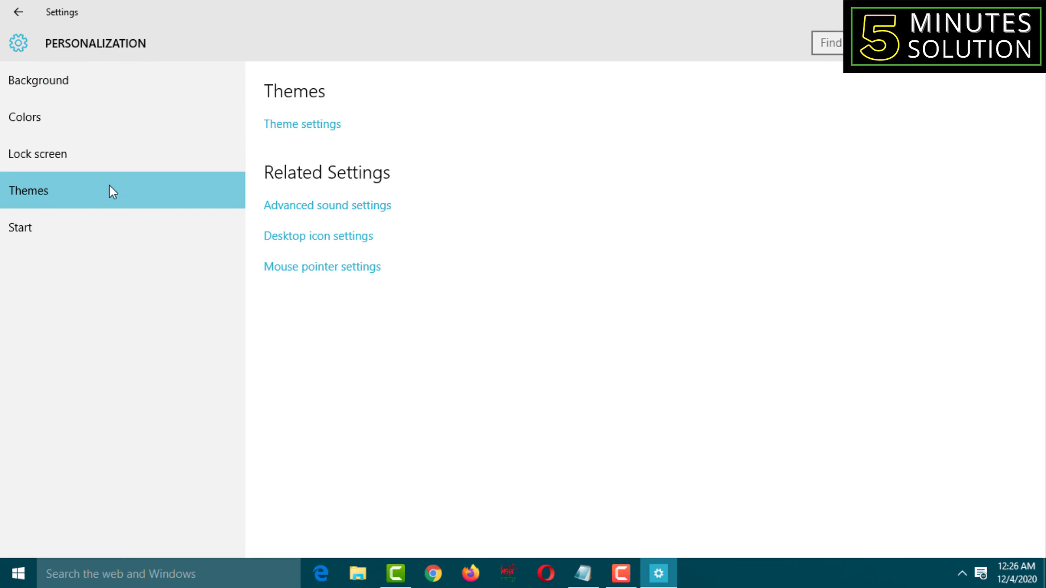
{"action": "left_click", "coordinate": [305, 242]}
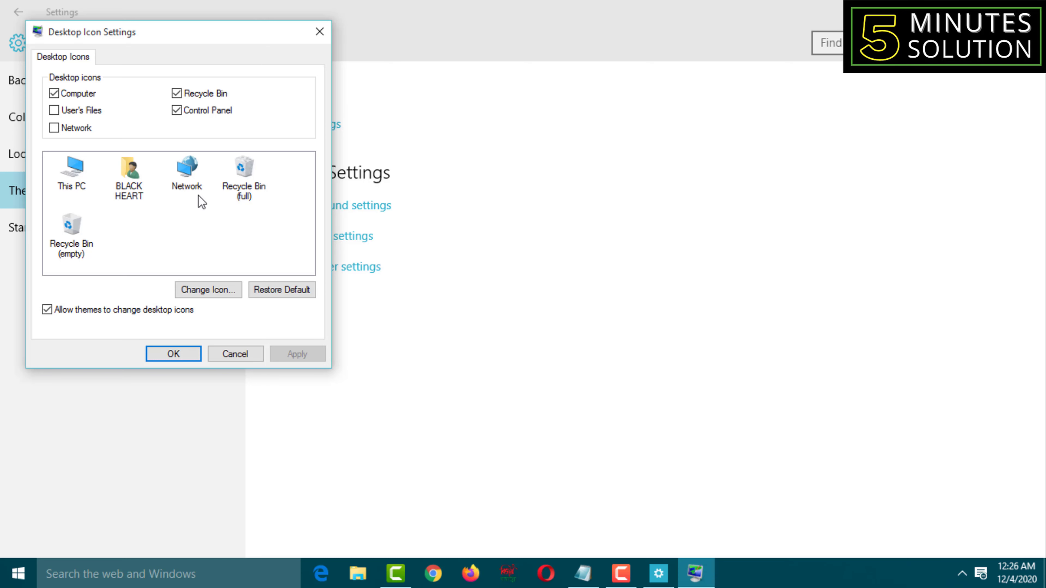
{"action": "left_click", "coordinate": [320, 31]}
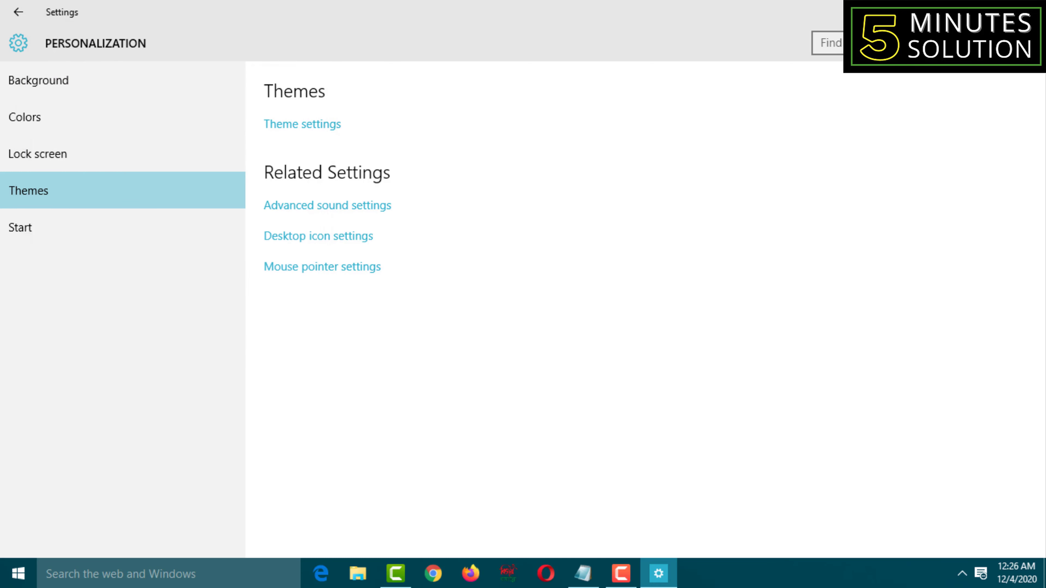
{"action": "left_click", "coordinate": [1034, 10]}
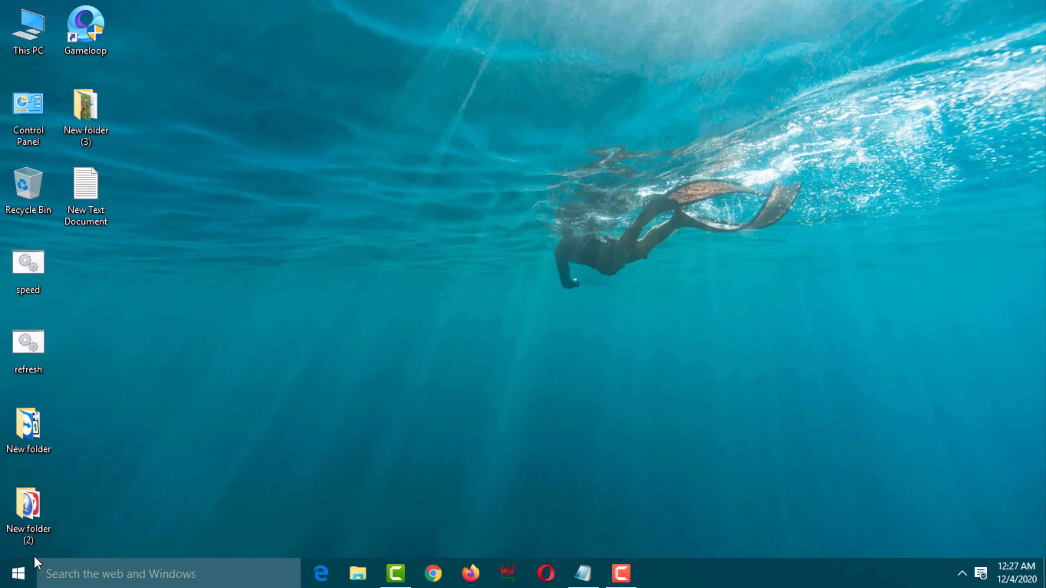
{"action": "left_click", "coordinate": [22, 572]}
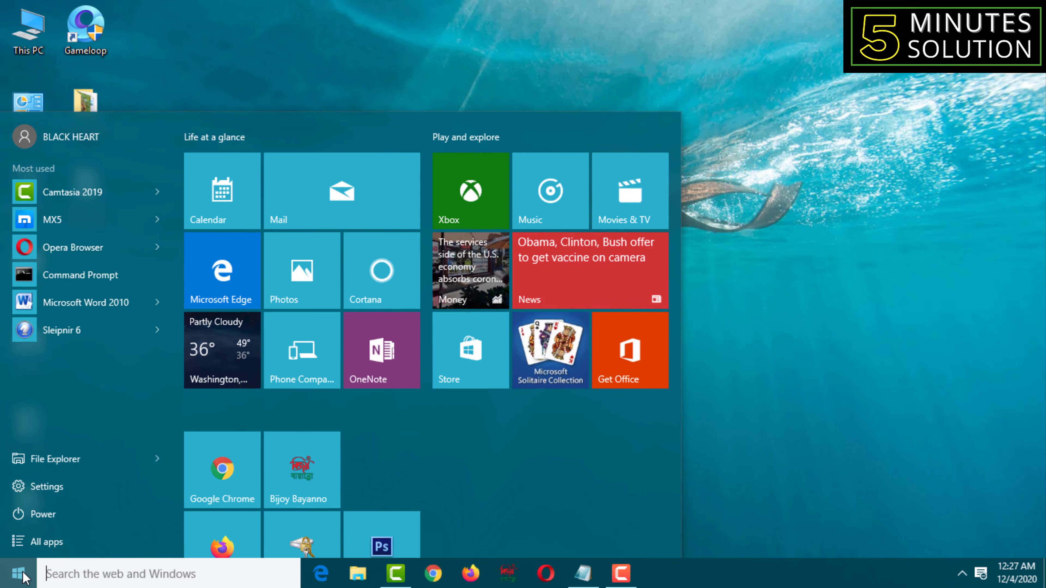
{"action": "left_click", "coordinate": [43, 488]}
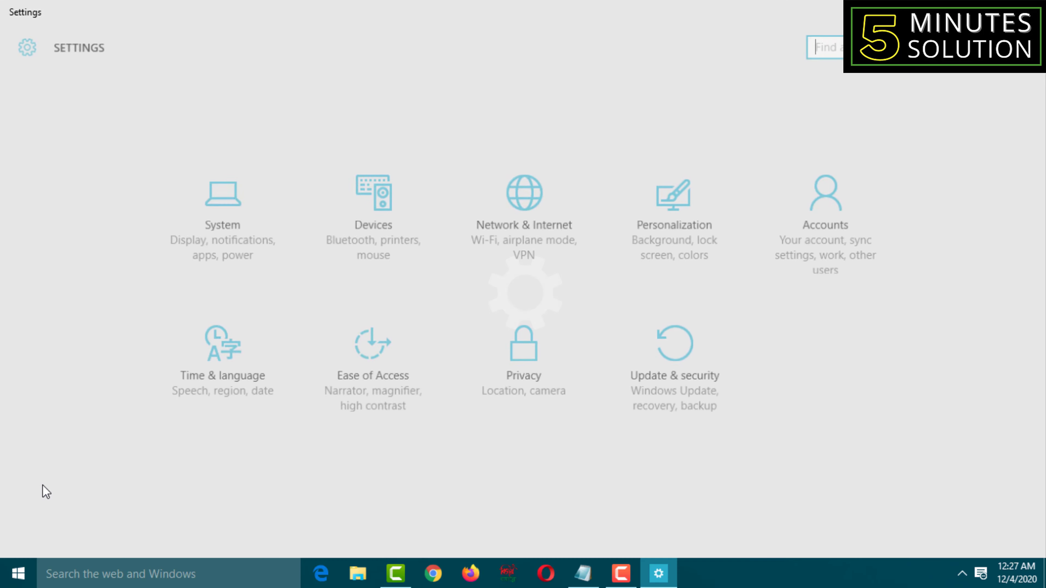
{"action": "left_click", "coordinate": [213, 231]}
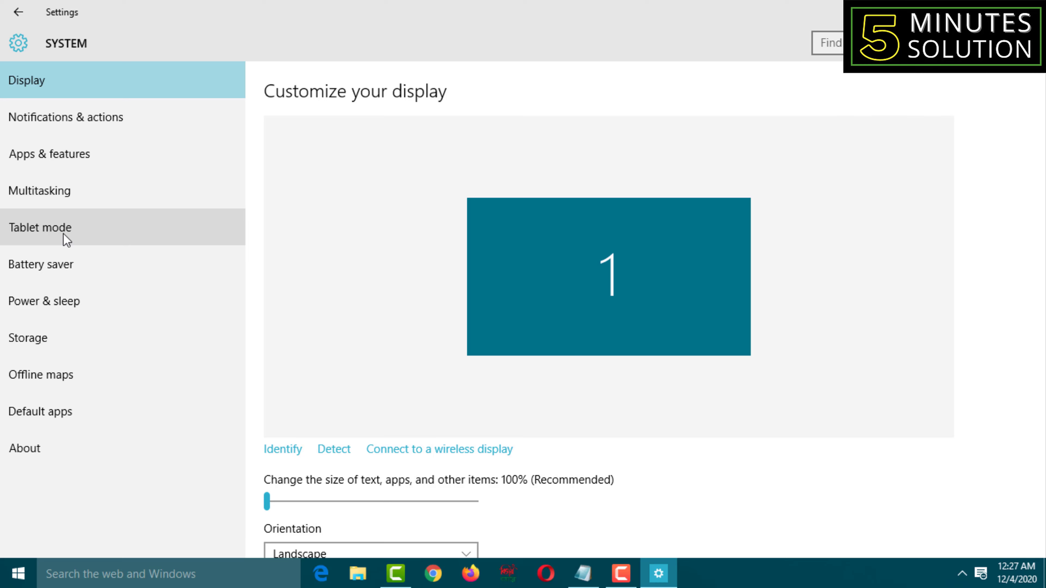
{"action": "left_click", "coordinate": [1027, 9]}
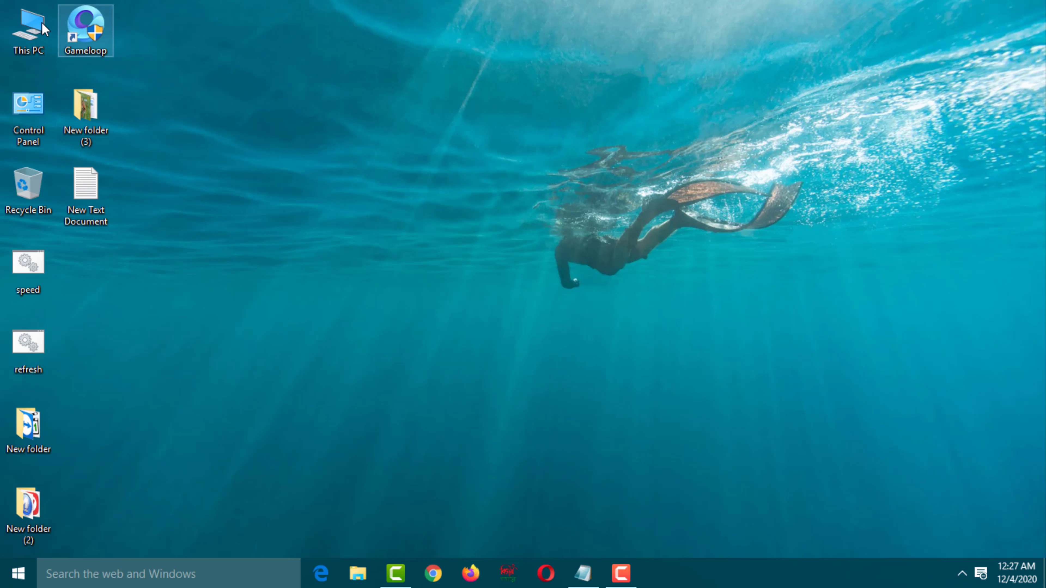
{"action": "double_click", "coordinate": [26, 36]}
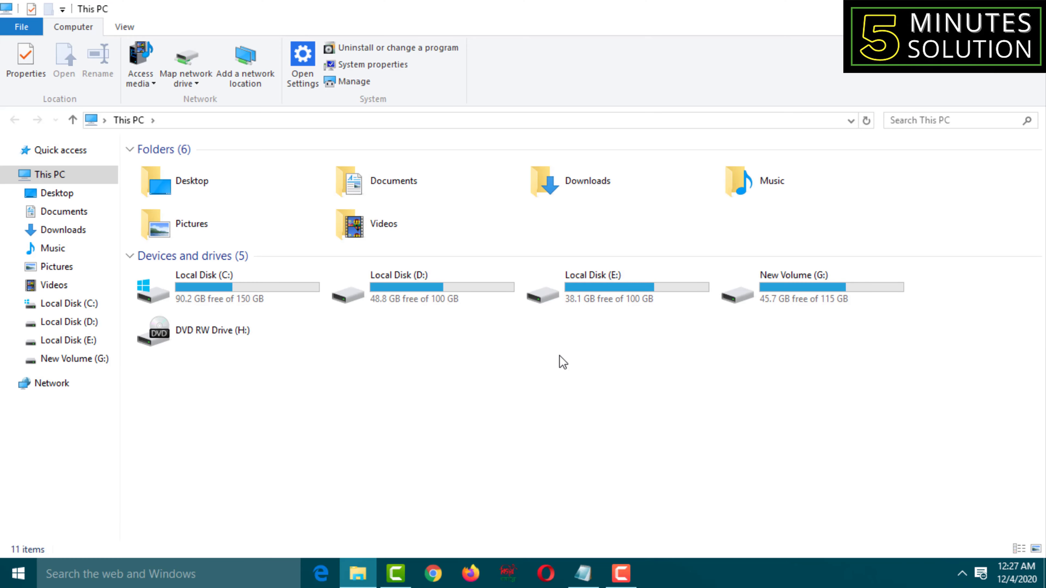
{"action": "right_click", "coordinate": [558, 355]}
{"action": "left_click", "coordinate": [616, 520]}
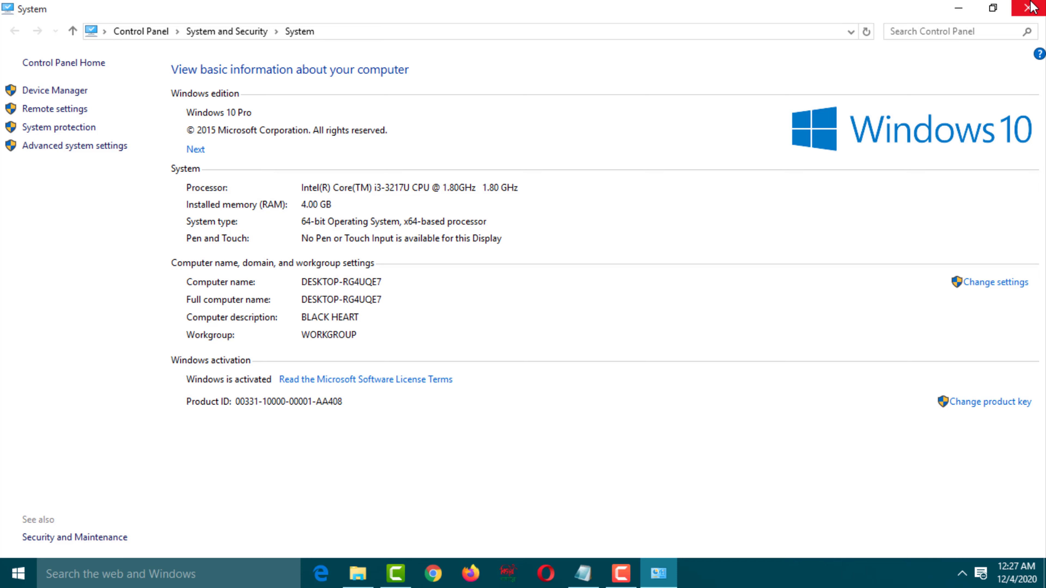
{"action": "left_click", "coordinate": [1030, 7]}
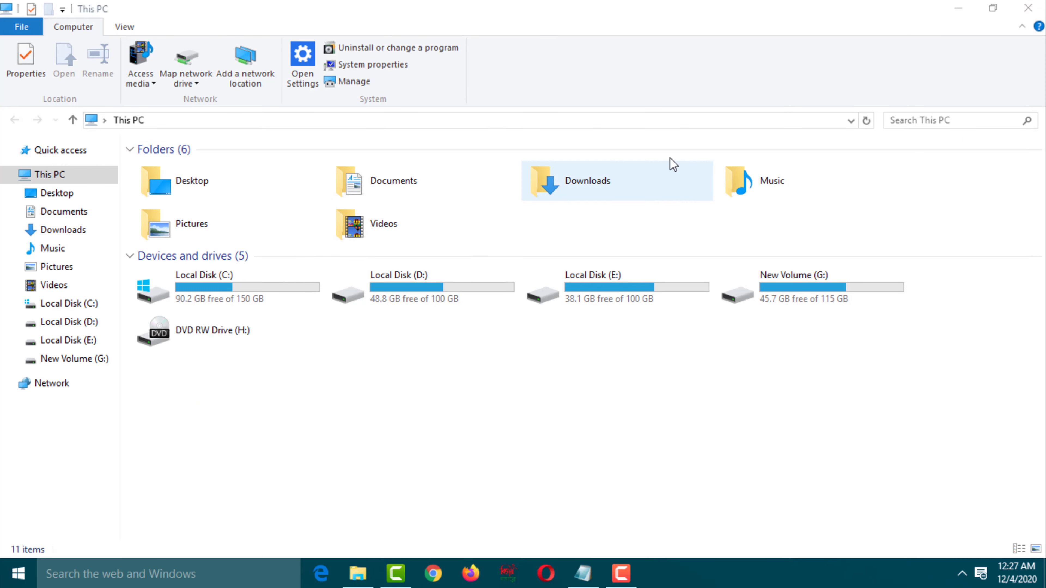
{"action": "left_click", "coordinate": [1028, 7]}
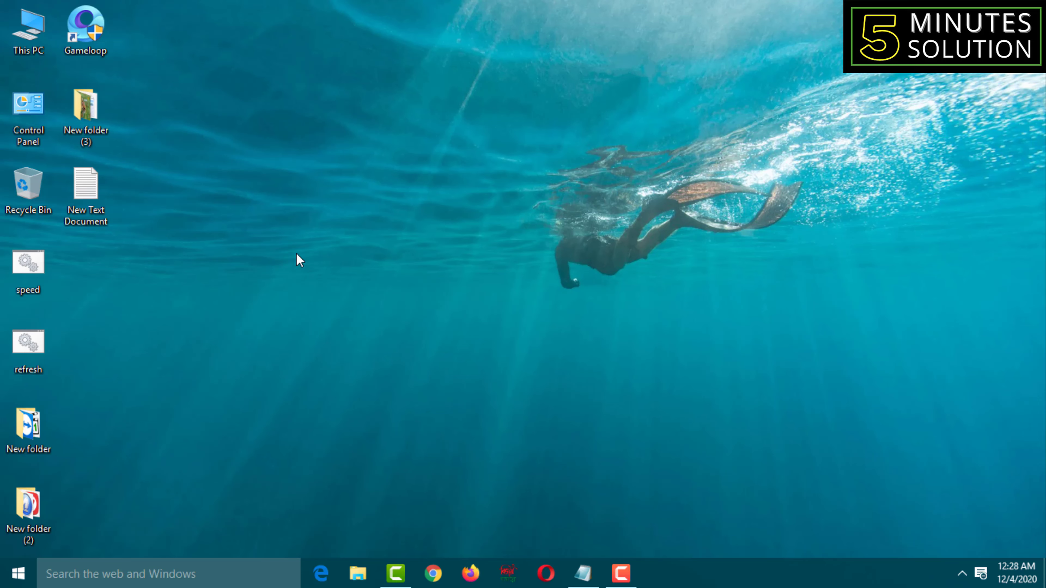
Open an empty Run box and copy the explorer.exe shell:::{BB06C0E4-…} command from Notepad.
{"action": "key", "text": "super+r"}
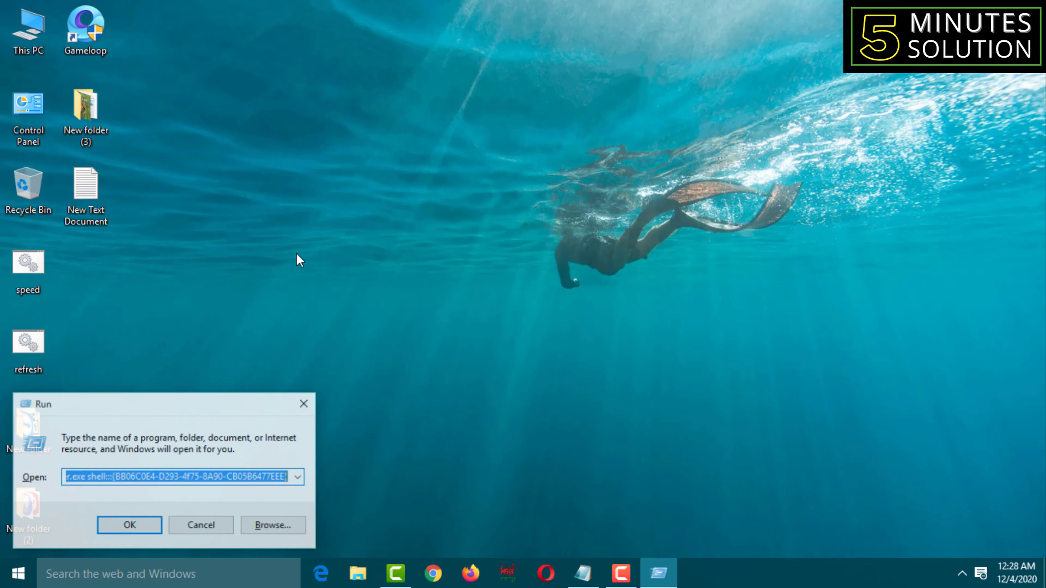
{"action": "key", "text": "BackSpace"}
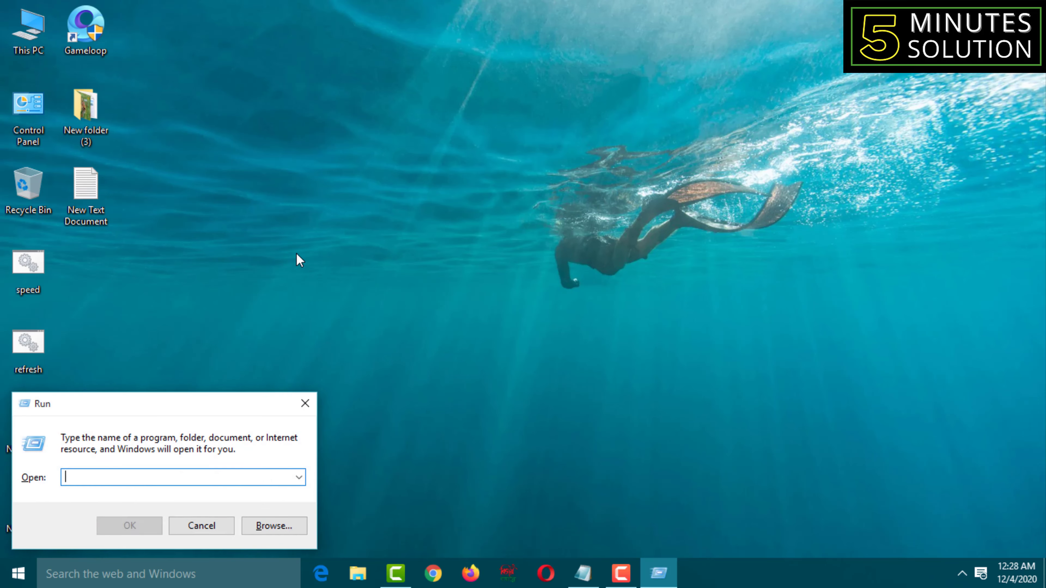
{"action": "left_click", "coordinate": [583, 577]}
{"action": "left_click_drag", "start_coordinate": [377, 44], "coordinate": [2, 47]}
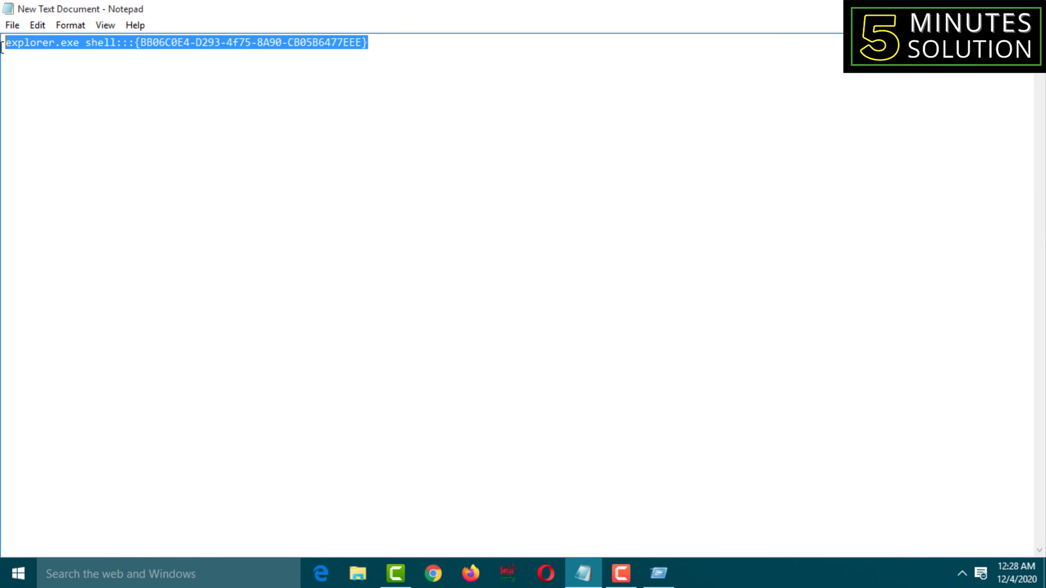
{"action": "right_click", "coordinate": [87, 43]}
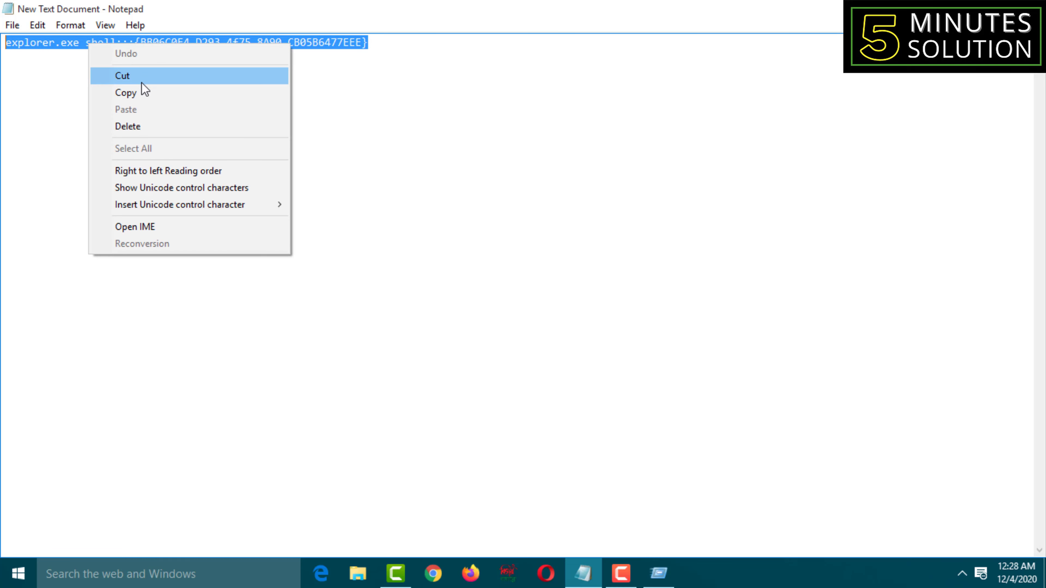
{"action": "left_click", "coordinate": [141, 93]}
{"action": "left_click", "coordinate": [958, 8]}
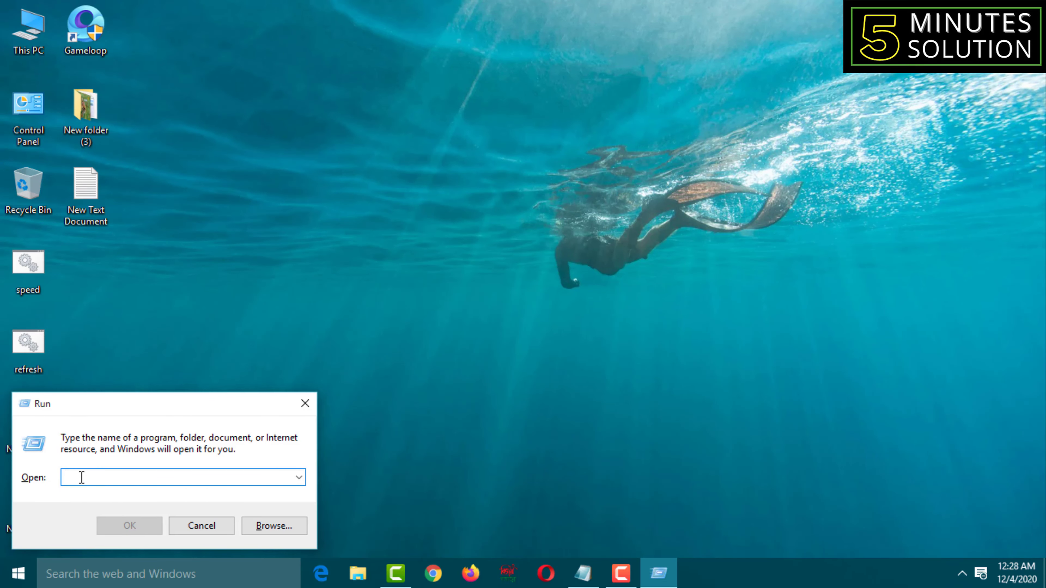
Run the pasted shell command to open the System page, then close it.
{"action": "key", "text": "ctrl+v"}
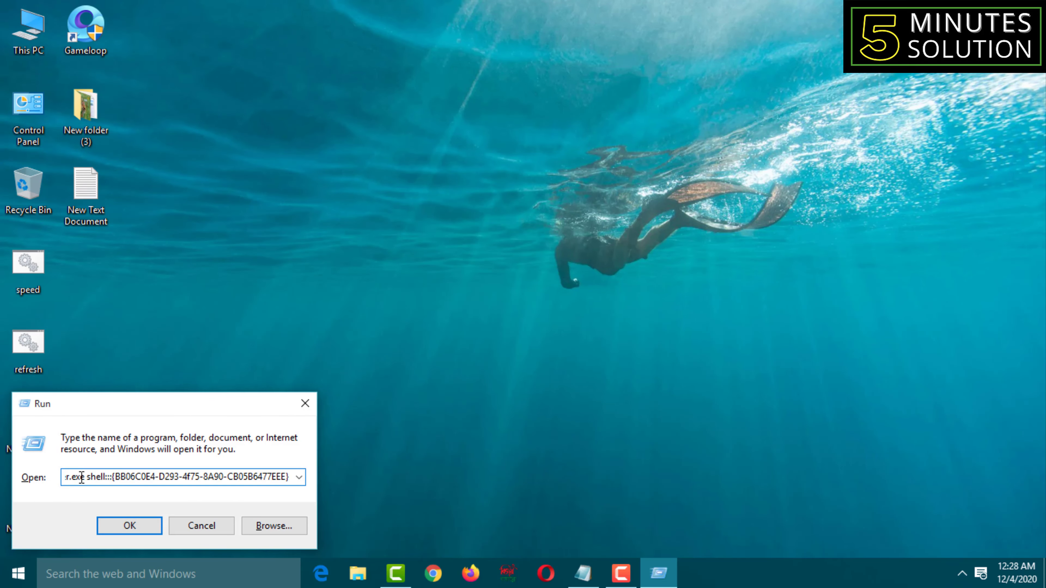
{"action": "key", "text": "Return"}
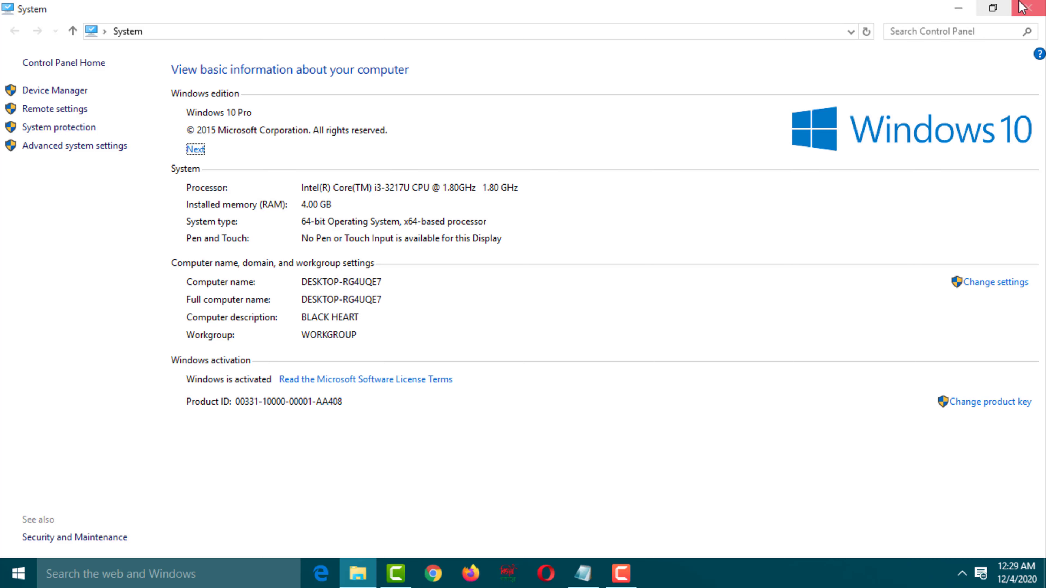
{"action": "left_click", "coordinate": [1028, 8]}
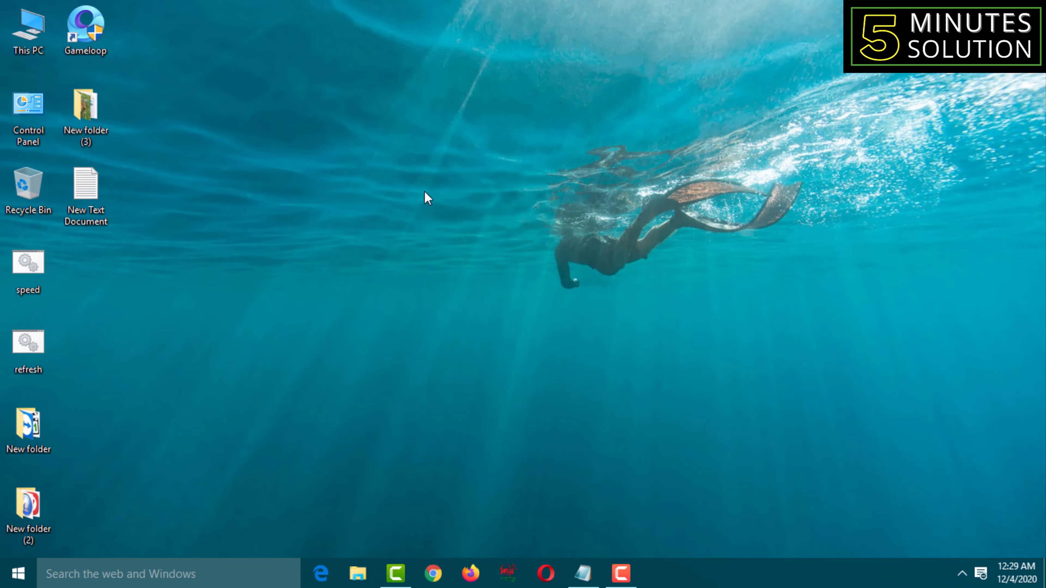
Start a new desktop shortcut with the explorer.exe shell:::{GUID} System location.
{"action": "right_click", "coordinate": [424, 191]}
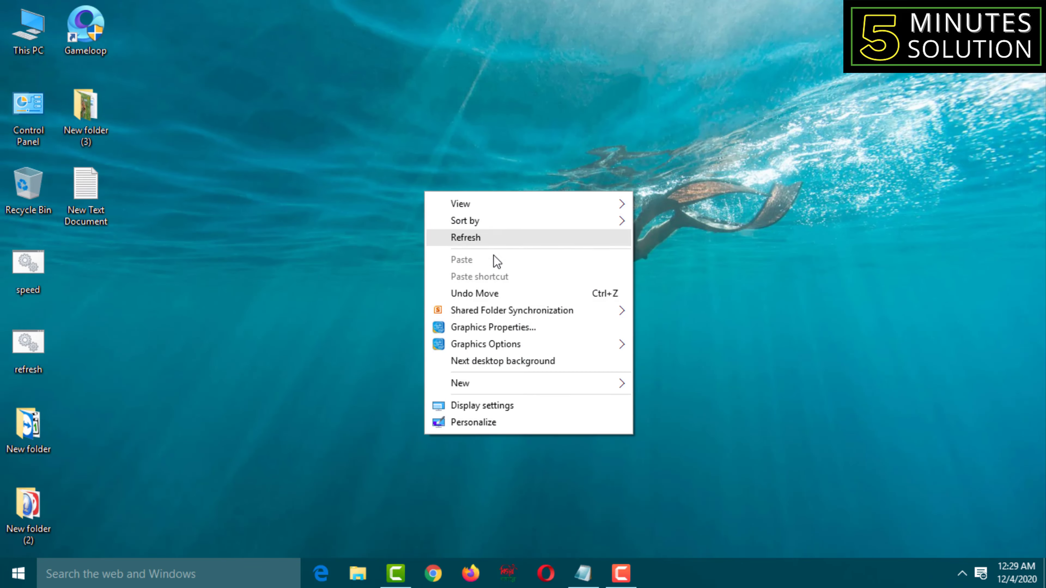
{"action": "mouse_move", "coordinate": [508, 383]}
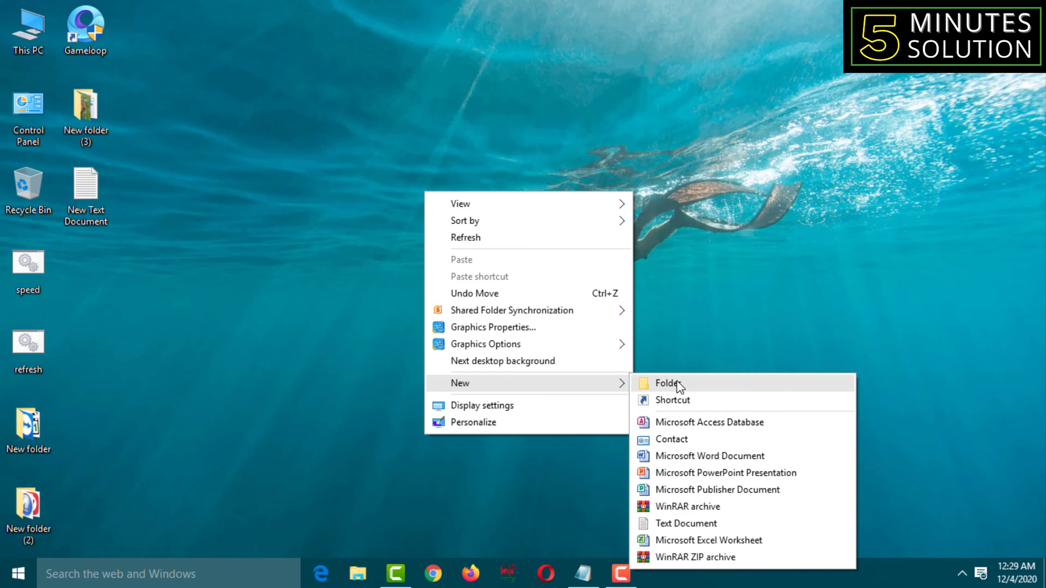
{"action": "left_click", "coordinate": [691, 399]}
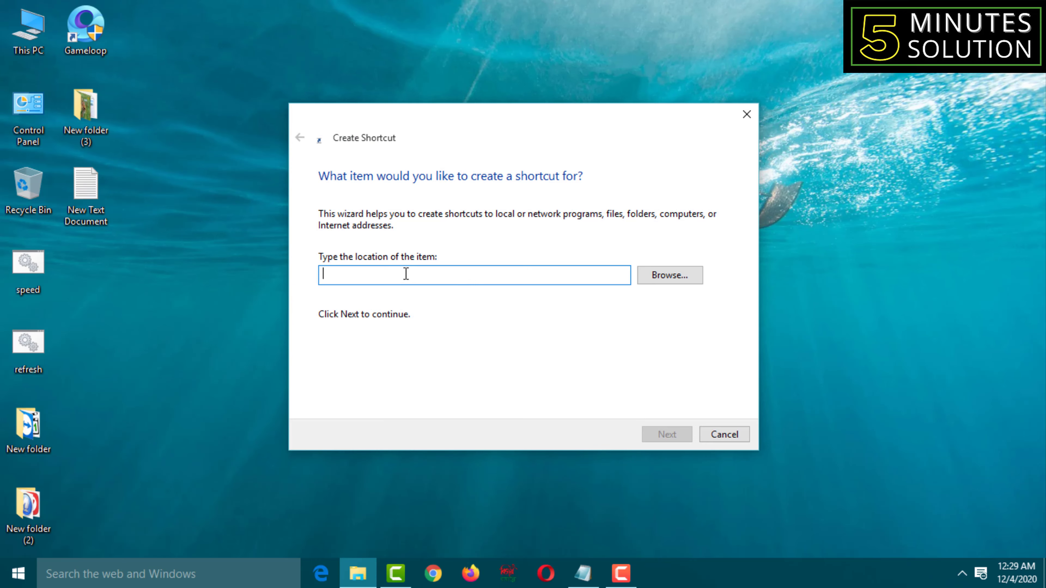
{"action": "key", "text": "ctrl+v"}
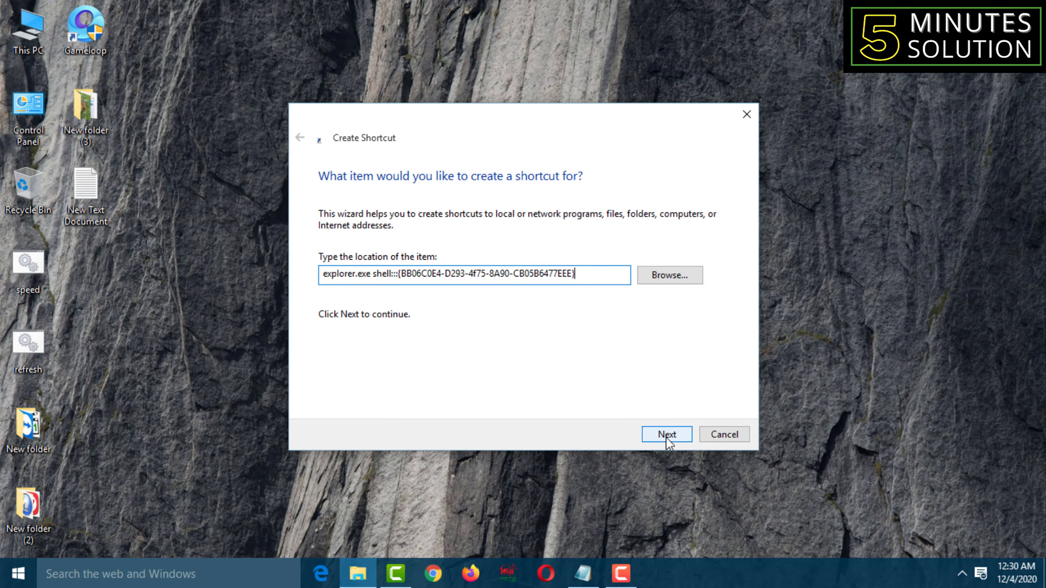
Name the shortcut System instead of the suggested explorer.
{"action": "left_click", "coordinate": [666, 436]}
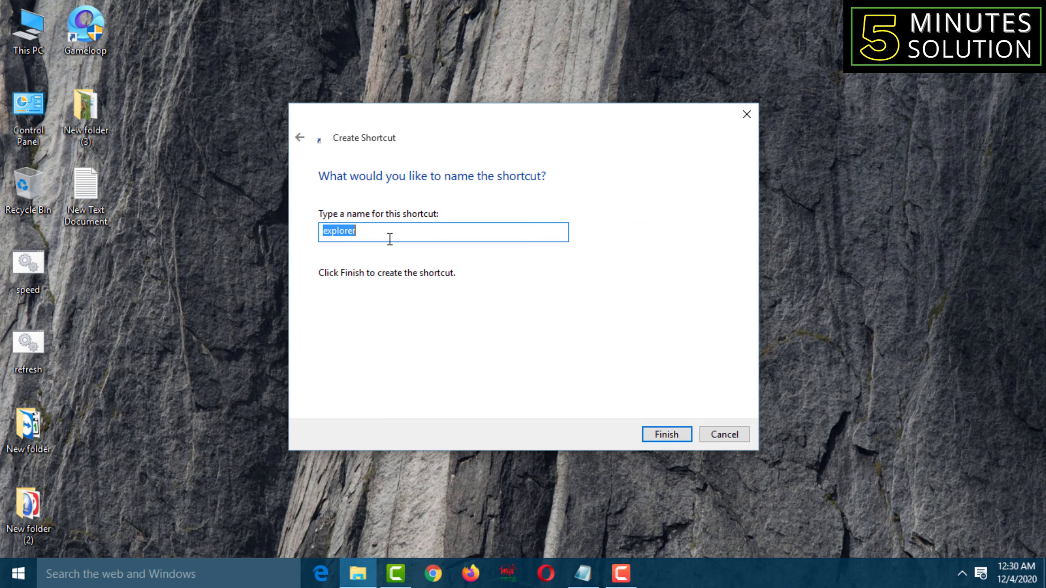
{"action": "key", "text": "BackSpace"}
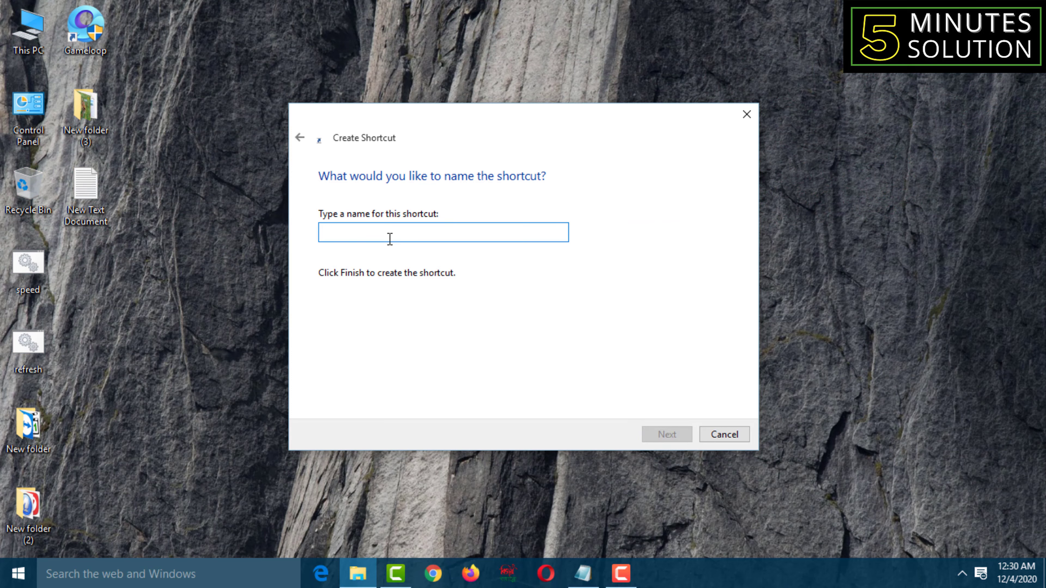
{"action": "type", "text": "S"}
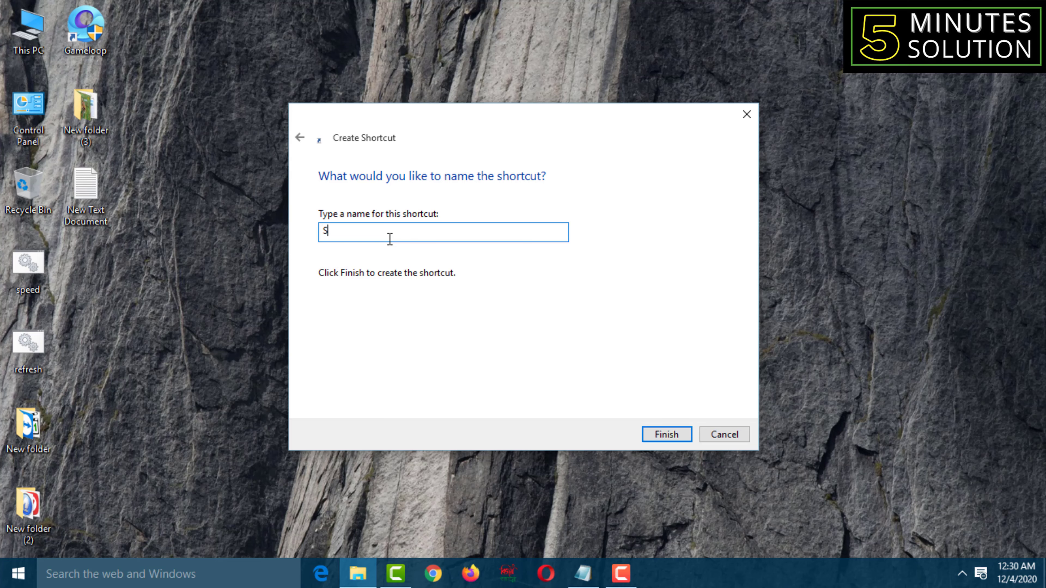
{"action": "type", "text": "ystem"}
Finish the System shortcut and open its Properties, moved higher on screen.
{"action": "left_click", "coordinate": [669, 435]}
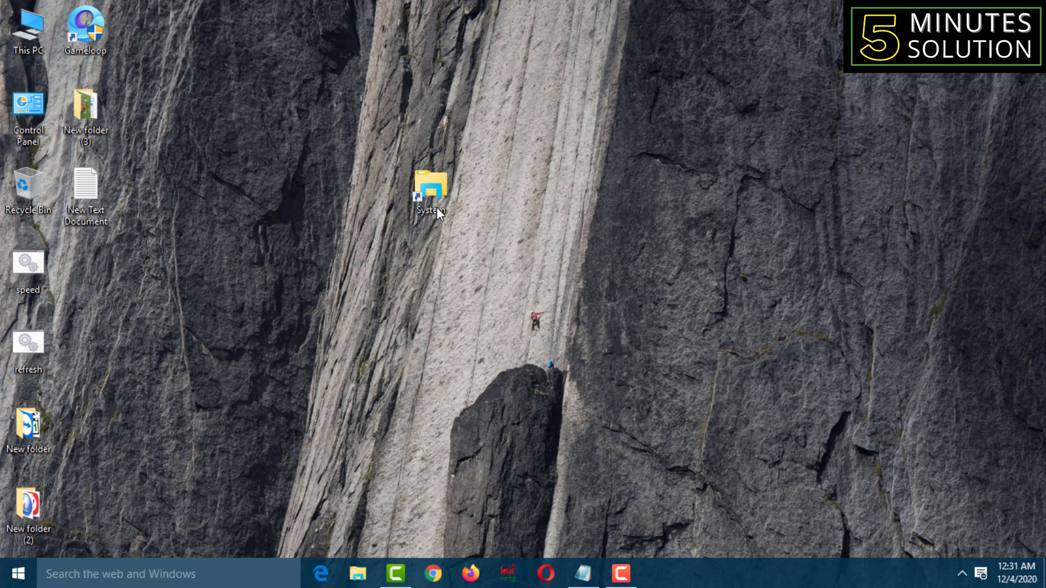
{"action": "right_click", "coordinate": [428, 195]}
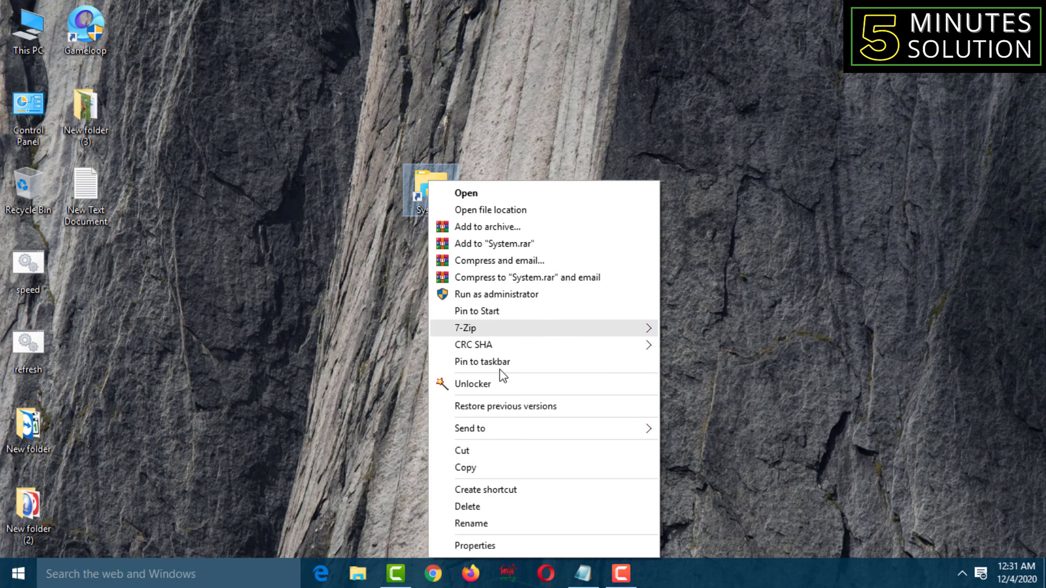
{"action": "left_click", "coordinate": [500, 540]}
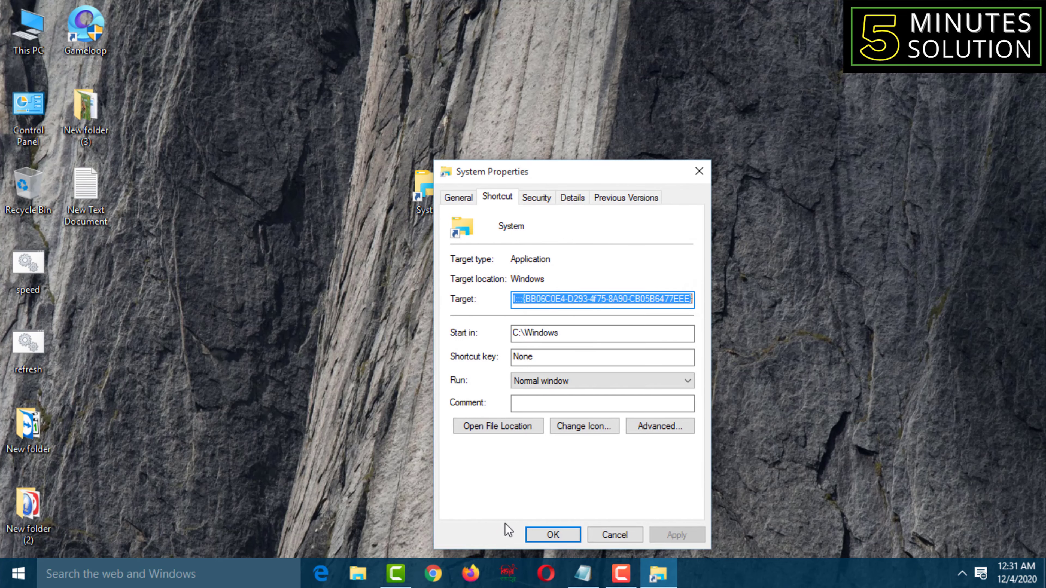
{"action": "left_click_drag", "start_coordinate": [582, 170], "coordinate": [571, 79]}
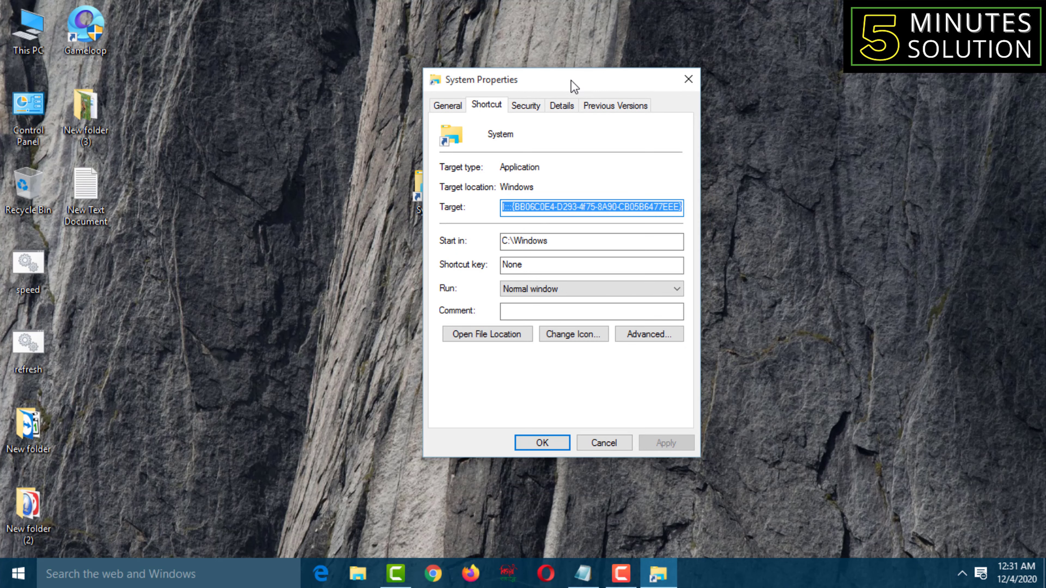
Load the icon set from C:\Windows\System32\shell32.dll into the Change Icon dialog.
{"action": "left_click", "coordinate": [567, 335]}
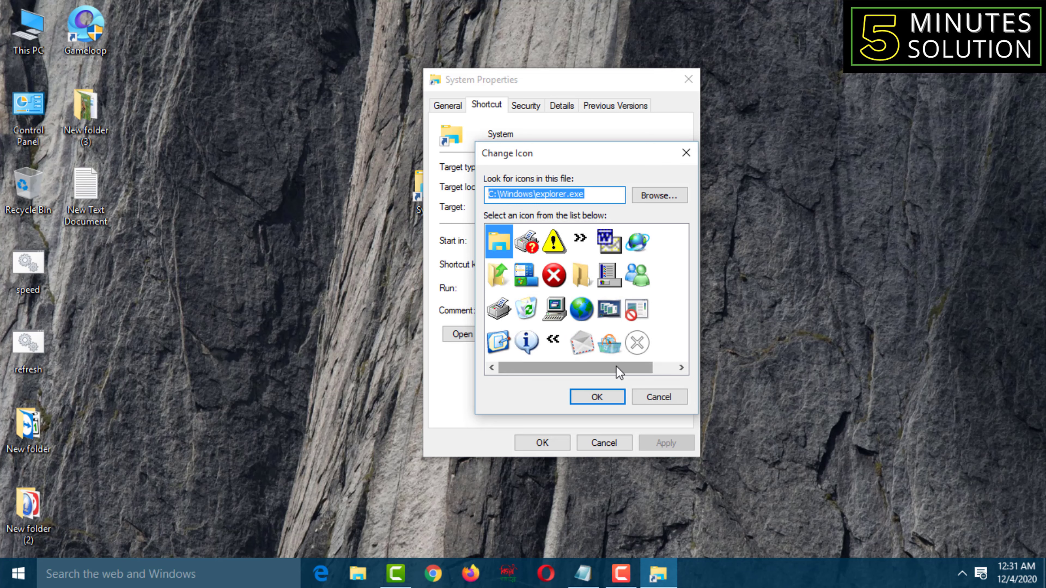
{"action": "left_click_drag", "start_coordinate": [616, 367], "coordinate": [552, 369]}
{"action": "left_click", "coordinate": [665, 195]}
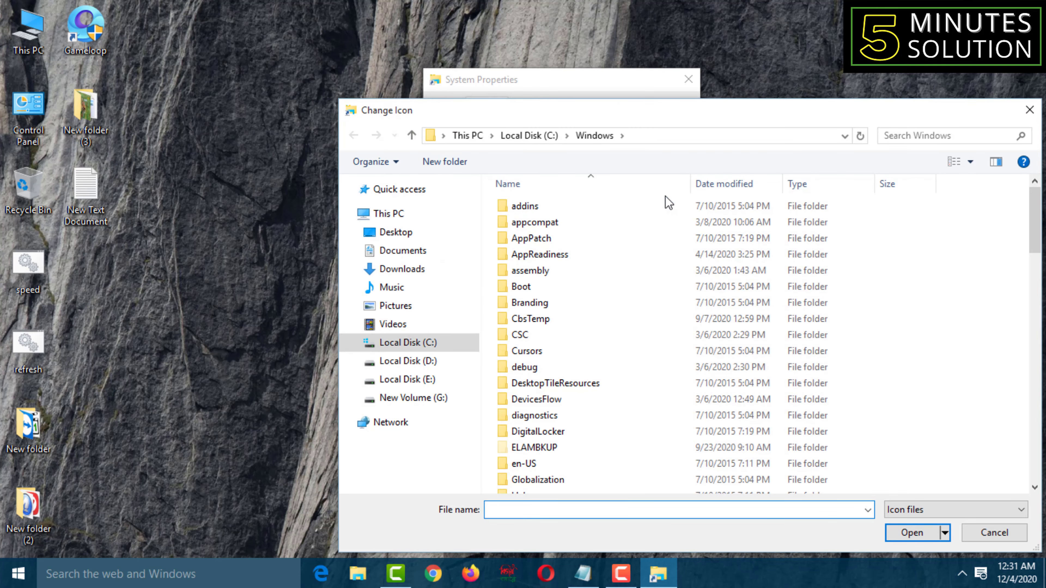
{"action": "left_click_drag", "start_coordinate": [731, 123], "coordinate": [554, 69]}
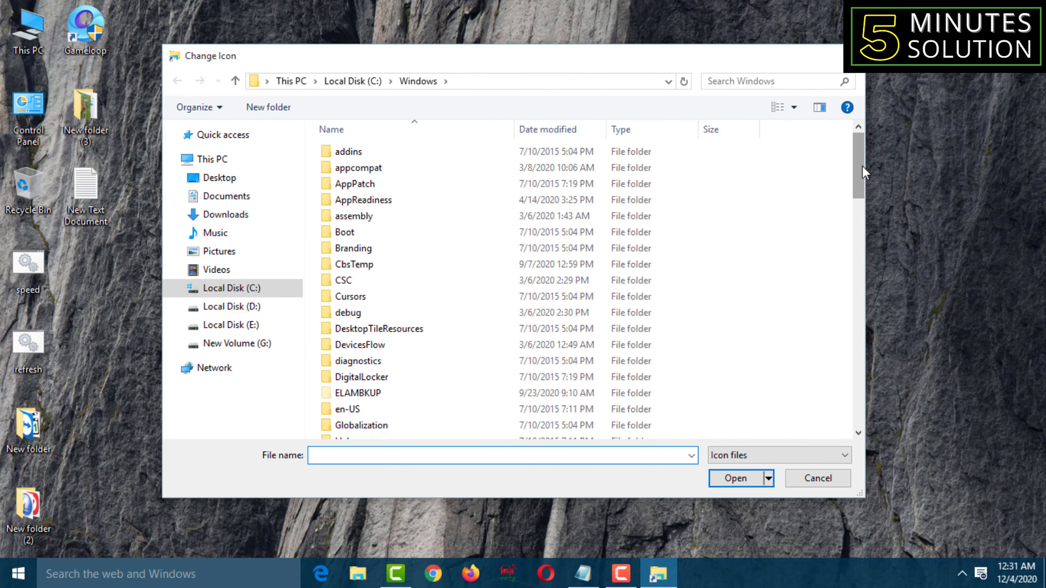
{"action": "left_click_drag", "start_coordinate": [862, 168], "coordinate": [862, 347]}
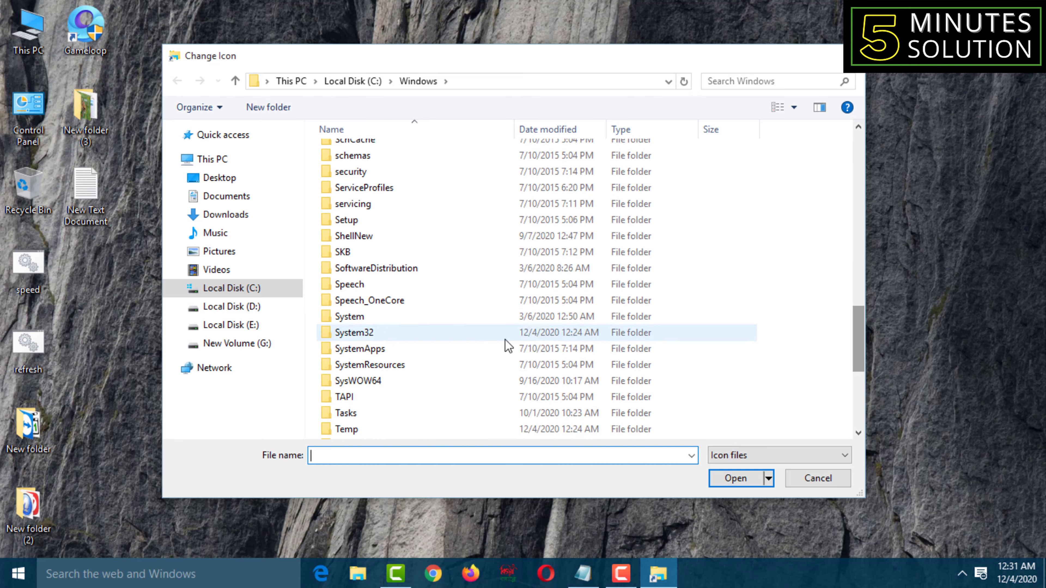
{"action": "double_click", "coordinate": [399, 335]}
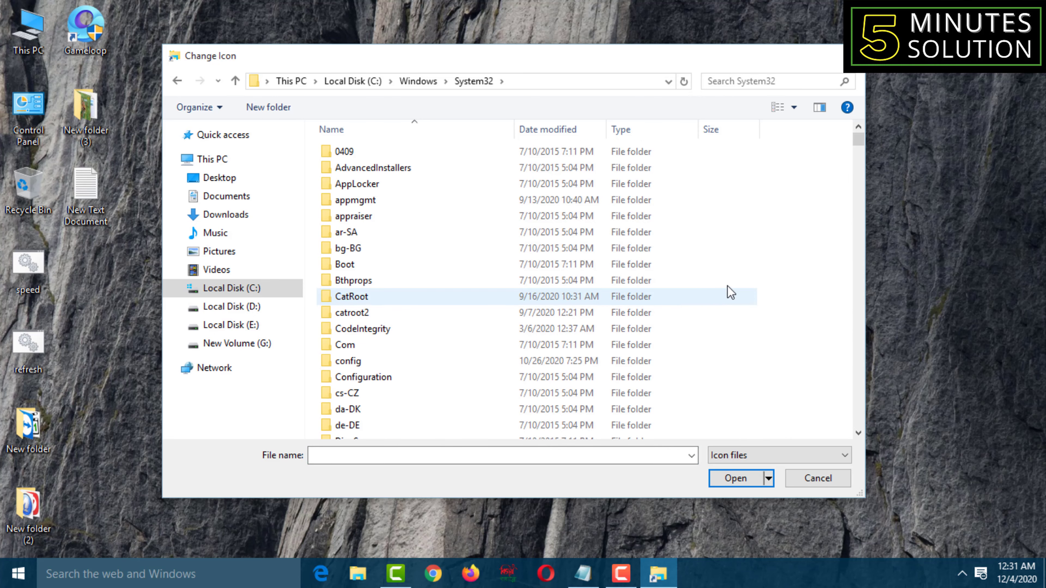
{"action": "left_click_drag", "start_coordinate": [860, 136], "coordinate": [859, 143]}
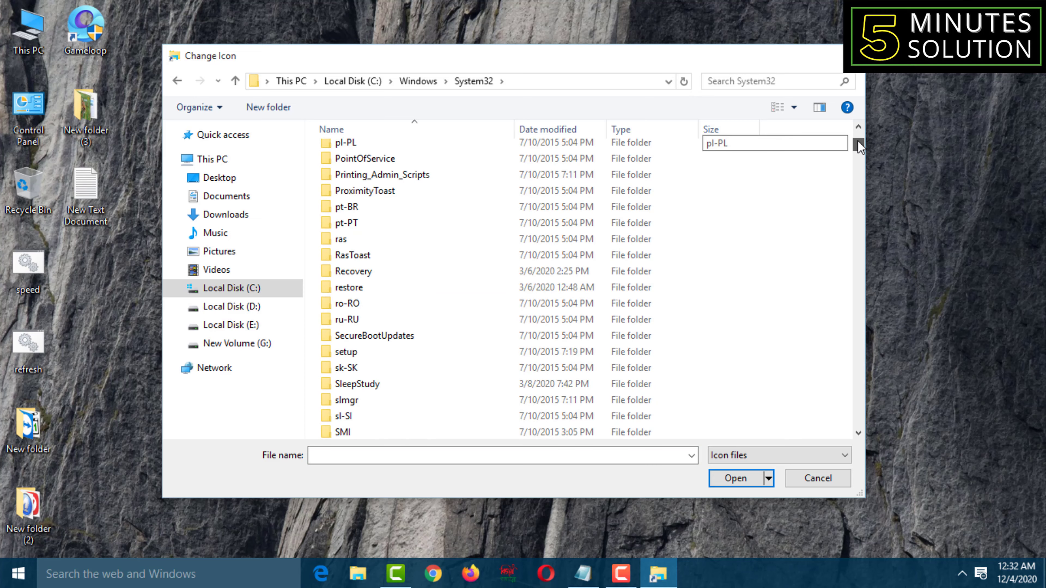
{"action": "left_click_drag", "start_coordinate": [859, 146], "coordinate": [859, 341]}
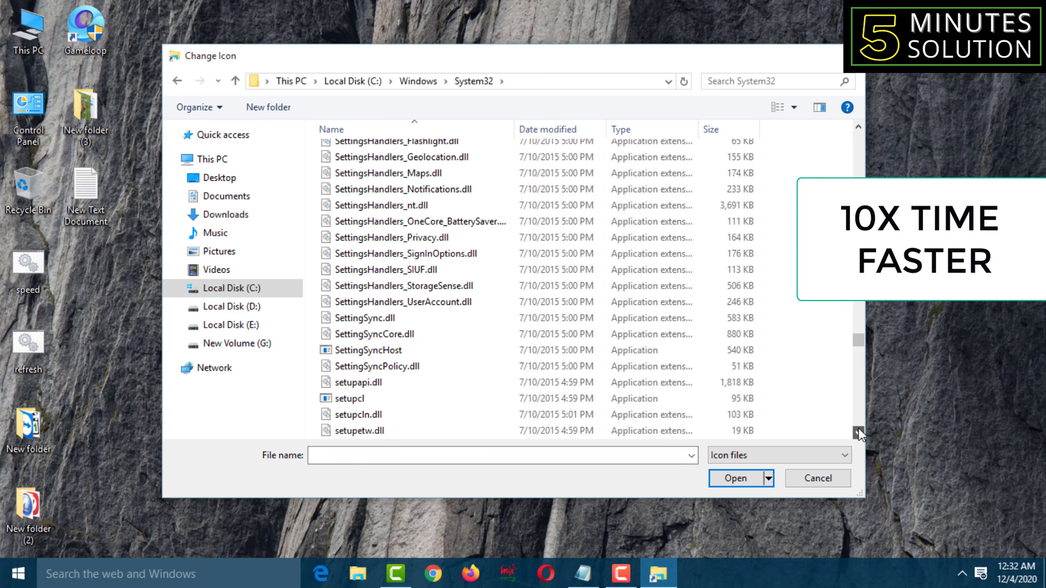
{"action": "double_click", "coordinate": [418, 413]}
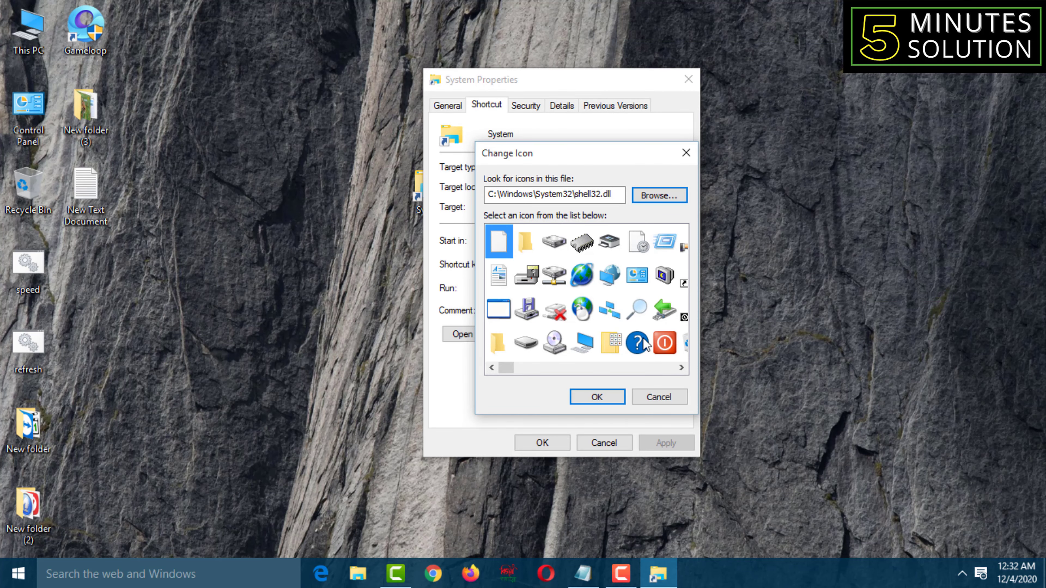
Scroll through the shell32.dll icons and select the gear-and-window icon.
{"action": "left_click", "coordinate": [681, 368]}
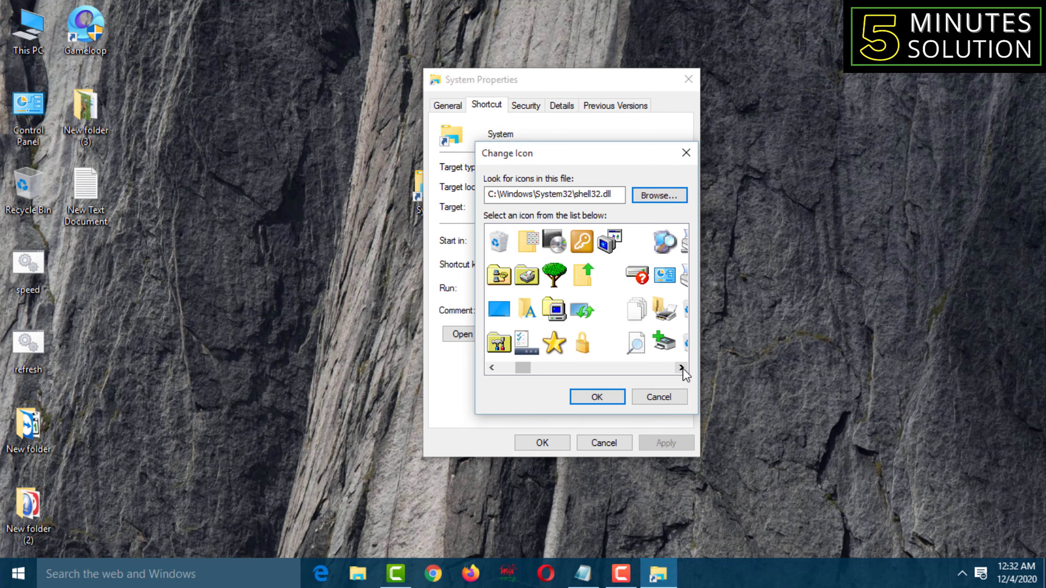
{"action": "left_click", "coordinate": [681, 367]}
{"action": "left_click", "coordinate": [682, 368]}
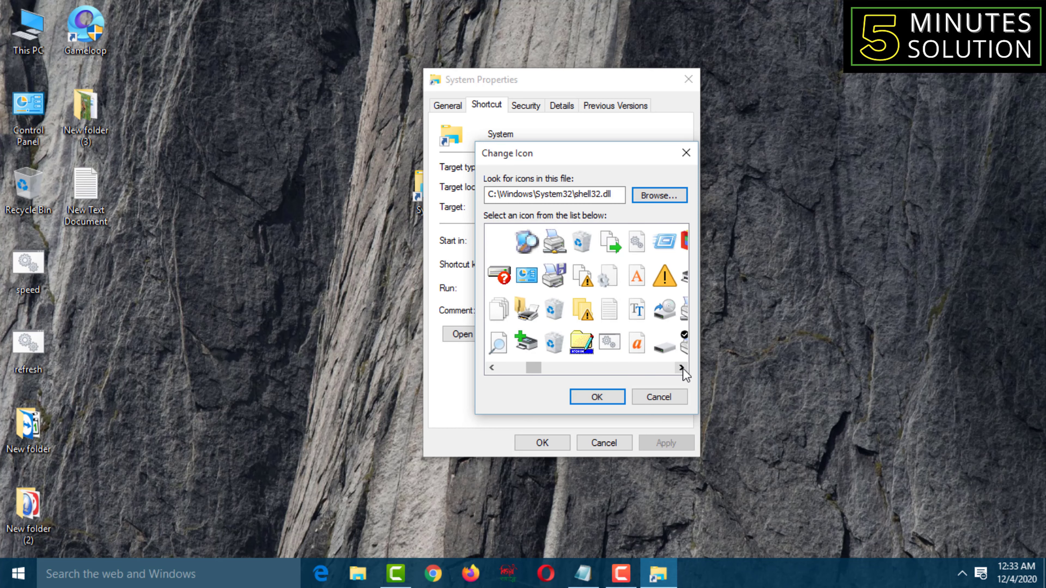
{"action": "left_click", "coordinate": [681, 367]}
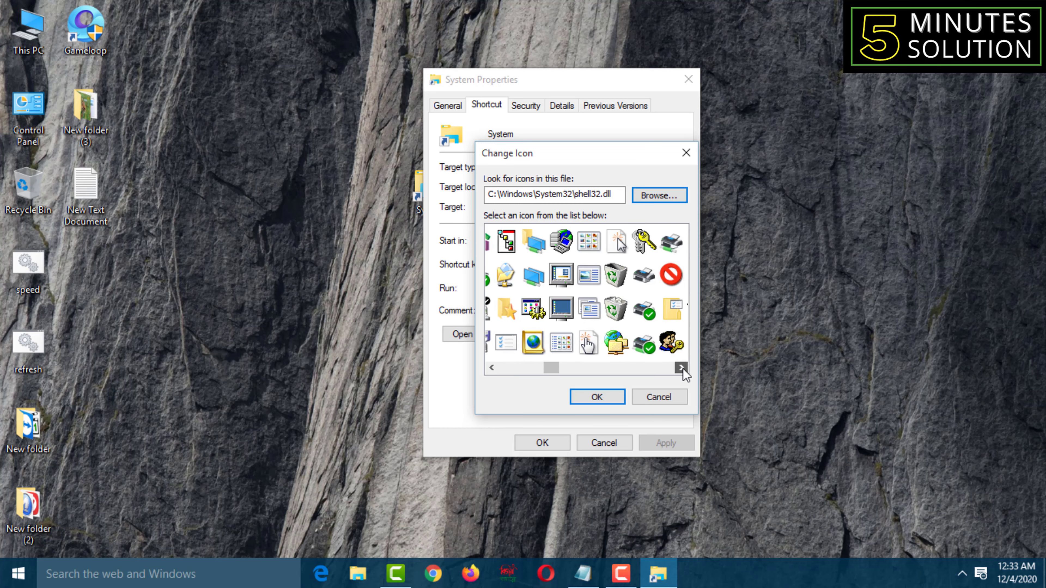
{"action": "left_click", "coordinate": [681, 367]}
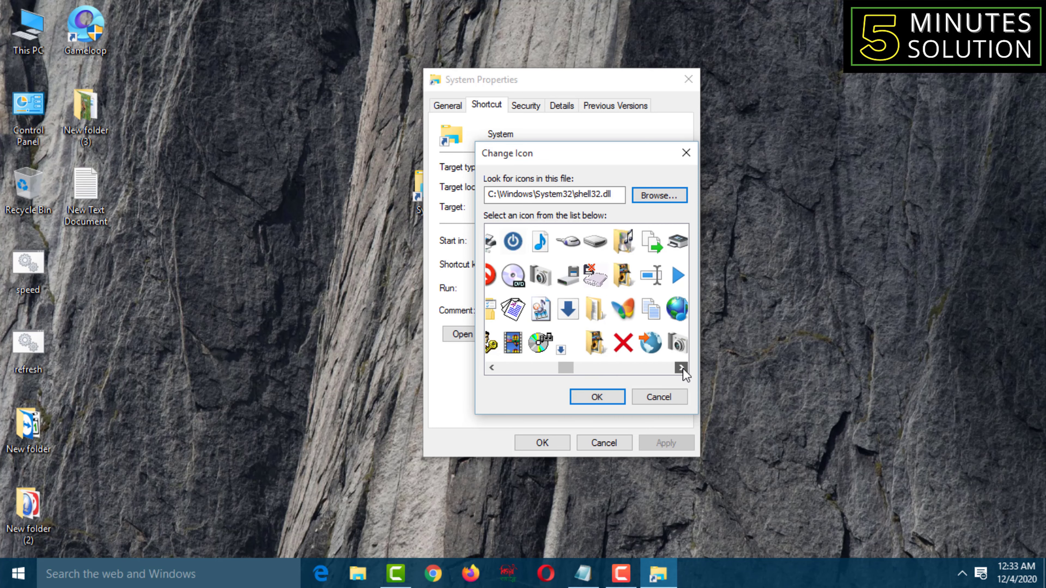
{"action": "left_click", "coordinate": [681, 367]}
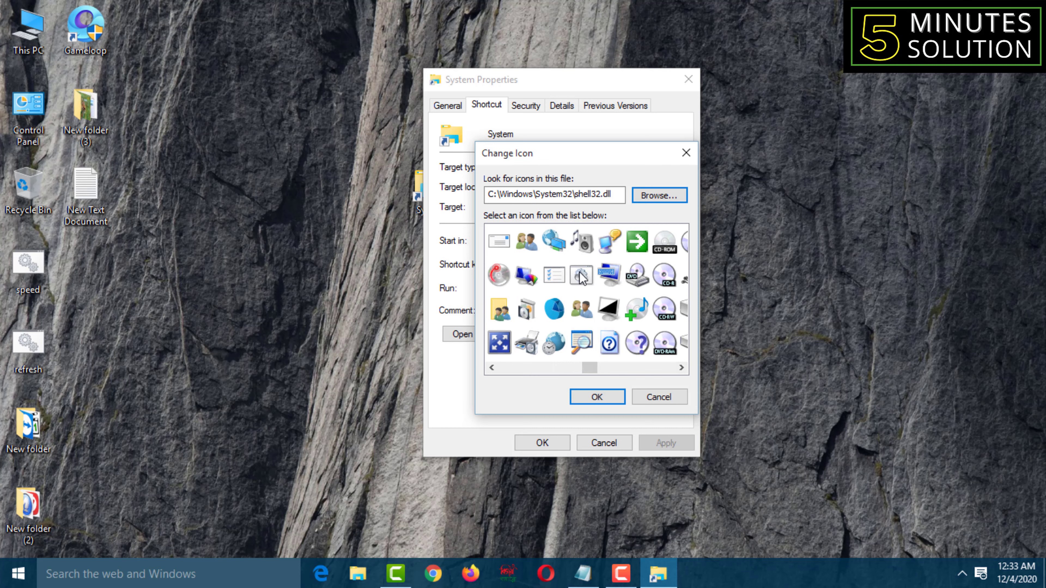
{"action": "left_click", "coordinate": [581, 276]}
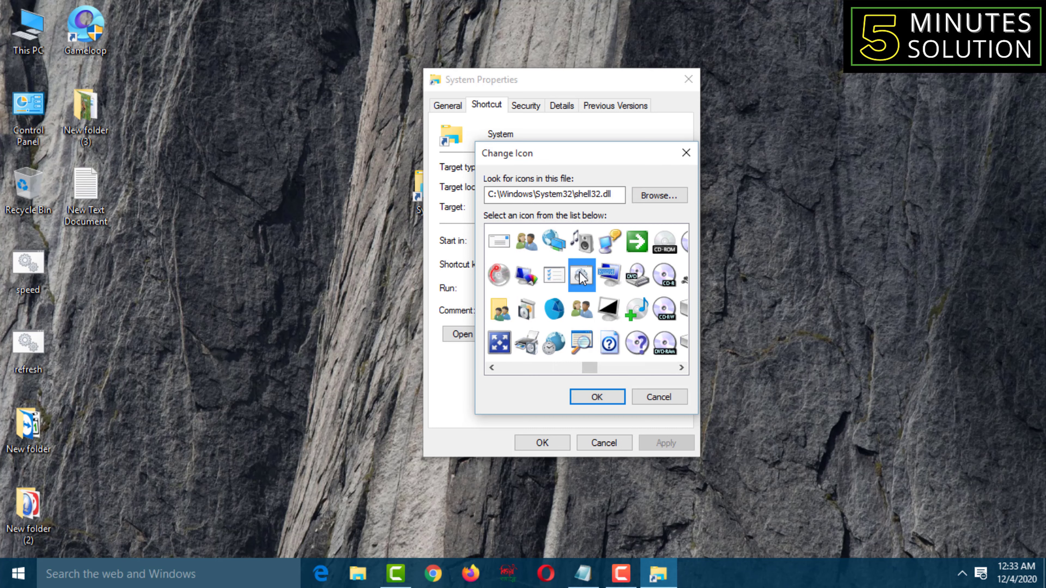
Confirm the gear-and-window icon and apply it to the System shortcut.
{"action": "left_click", "coordinate": [598, 397]}
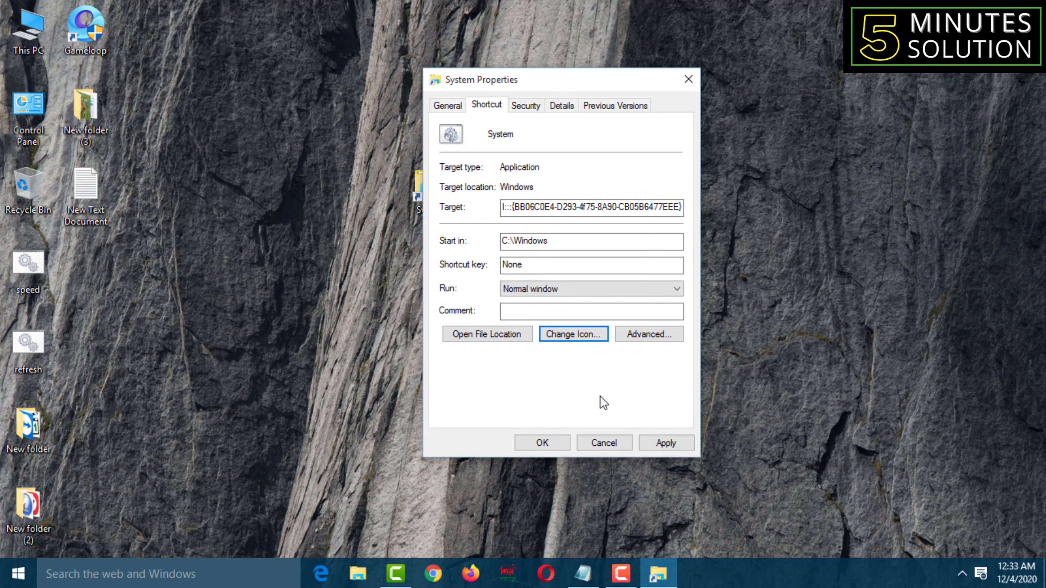
{"action": "left_click", "coordinate": [668, 442]}
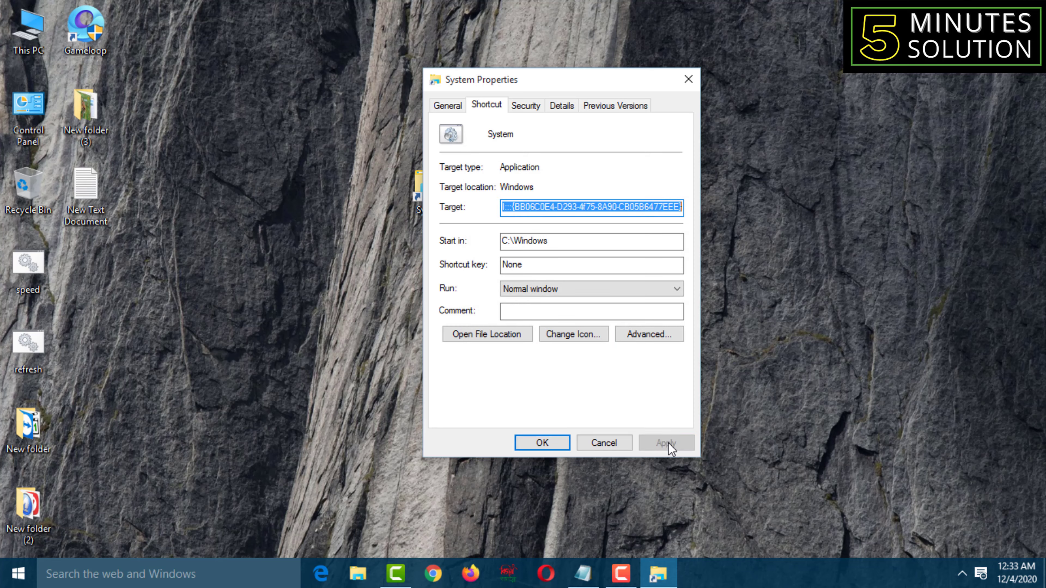
{"action": "left_click", "coordinate": [542, 443]}
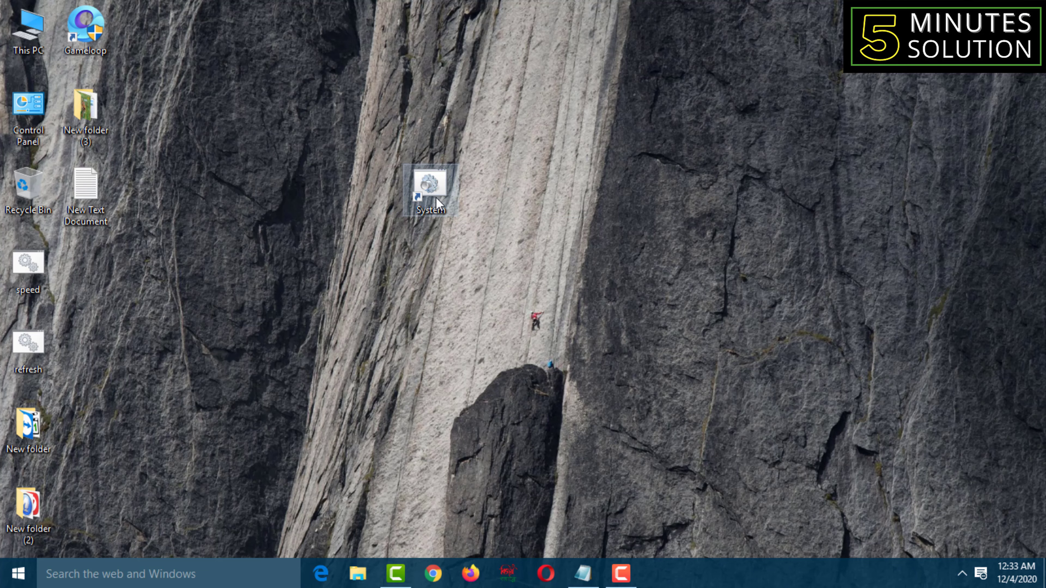
Move the System shortcut to the upper left and launch it to show the System page.
{"action": "left_click_drag", "start_coordinate": [433, 190], "coordinate": [263, 185]}
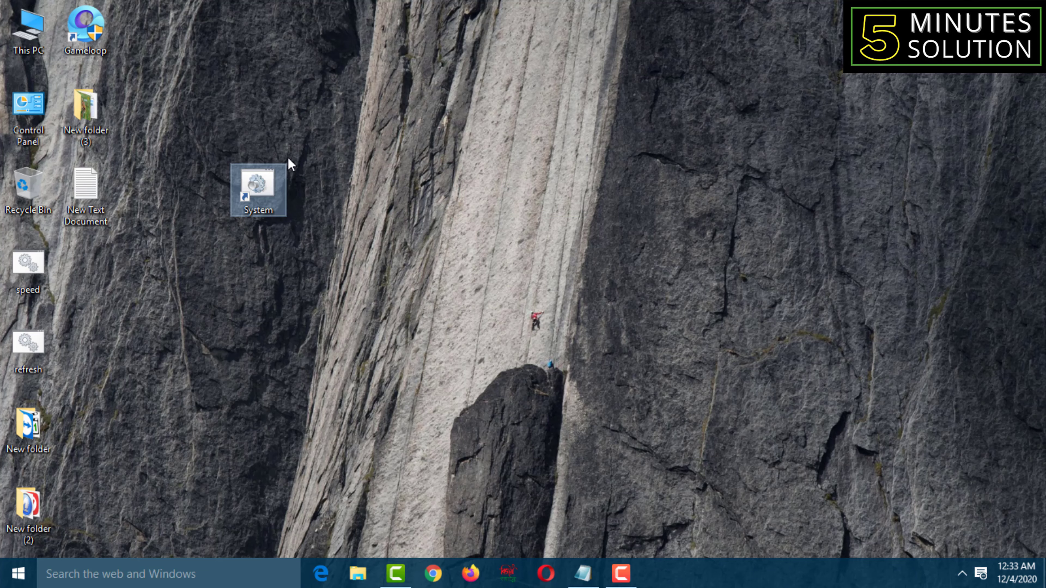
{"action": "double_click", "coordinate": [273, 196]}
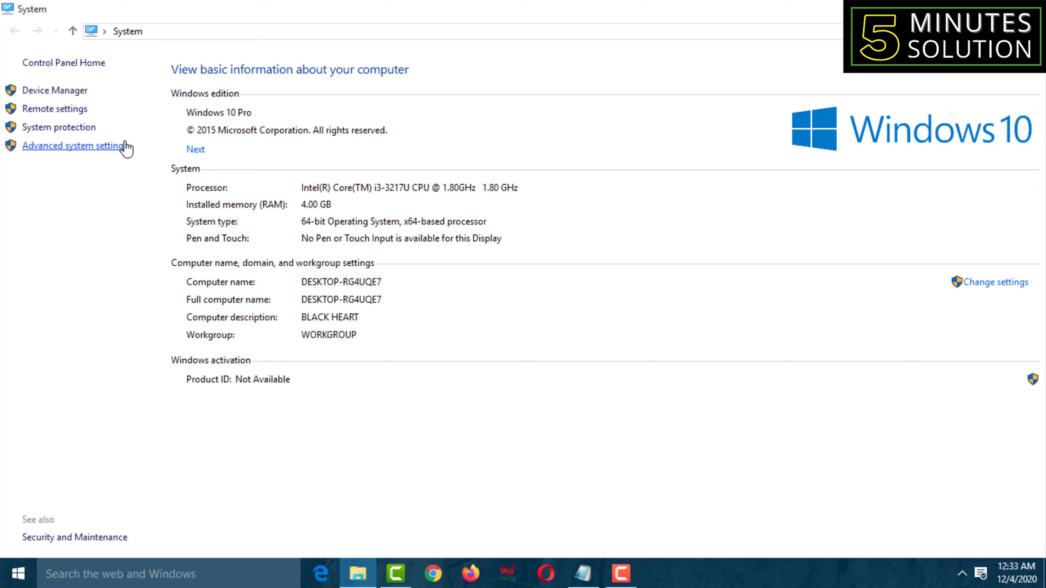